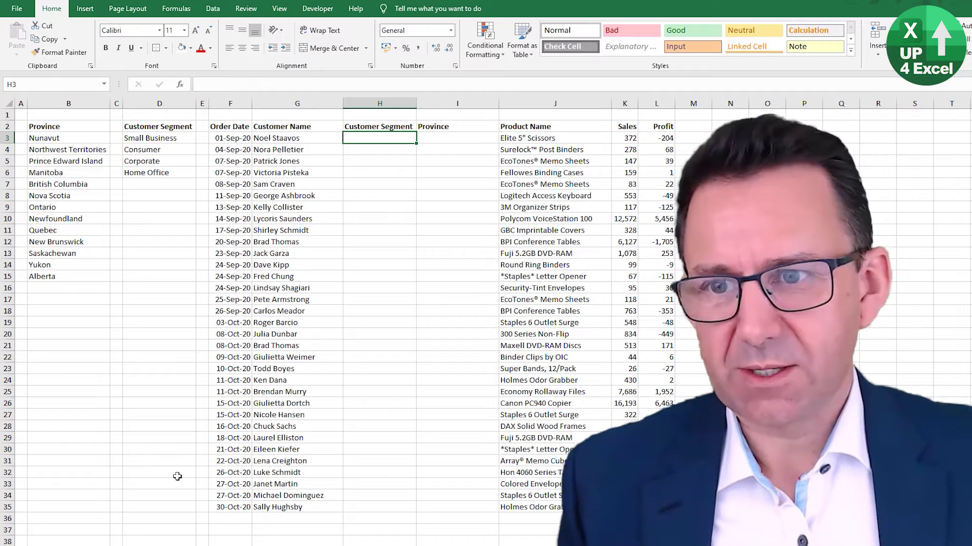
# Select the orders table and province ranges, then settle back on cell H3
pyautogui.click(230, 126)
pyautogui.hotkey('ctrl', 'a')
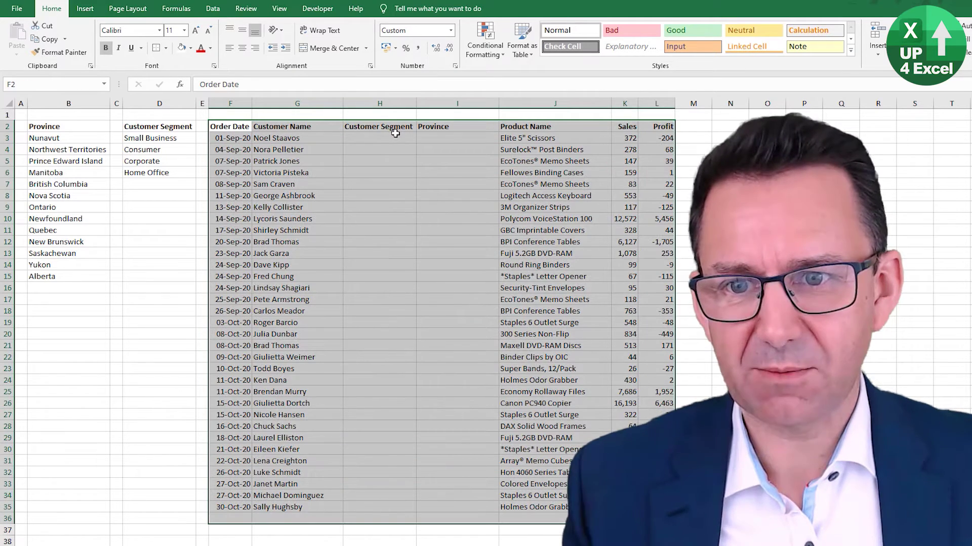
pyautogui.click(393, 137)
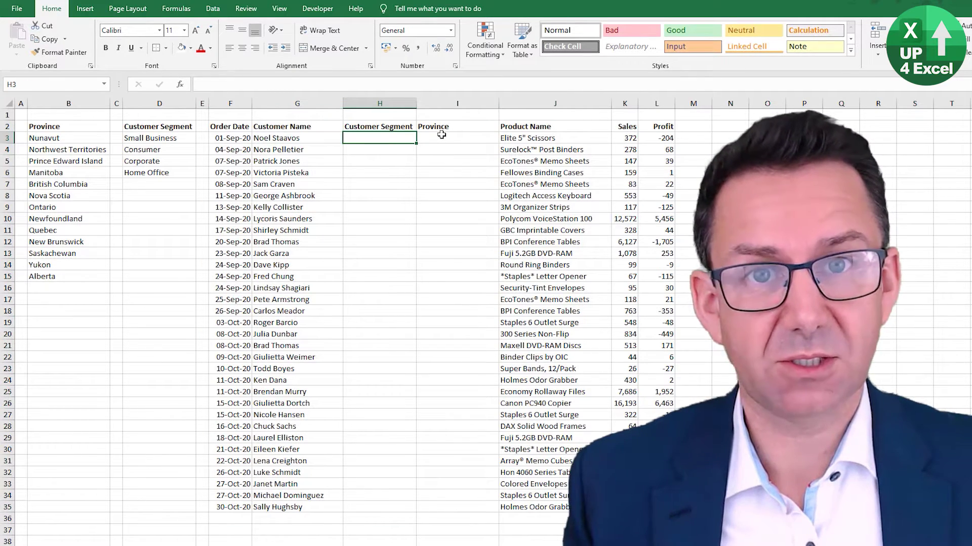
pyautogui.moveTo(43, 127)
pyautogui.mouseDown()
pyautogui.moveTo(55, 266)
pyautogui.moveTo(44, 276)
pyautogui.mouseUp()
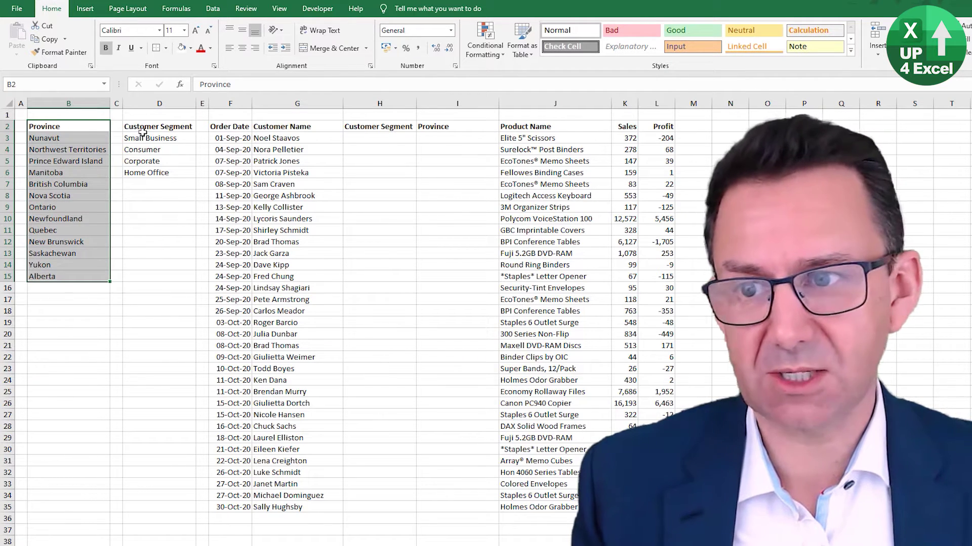
pyautogui.moveTo(137, 128); pyautogui.dragTo(146, 172)
pyautogui.click(380, 137)
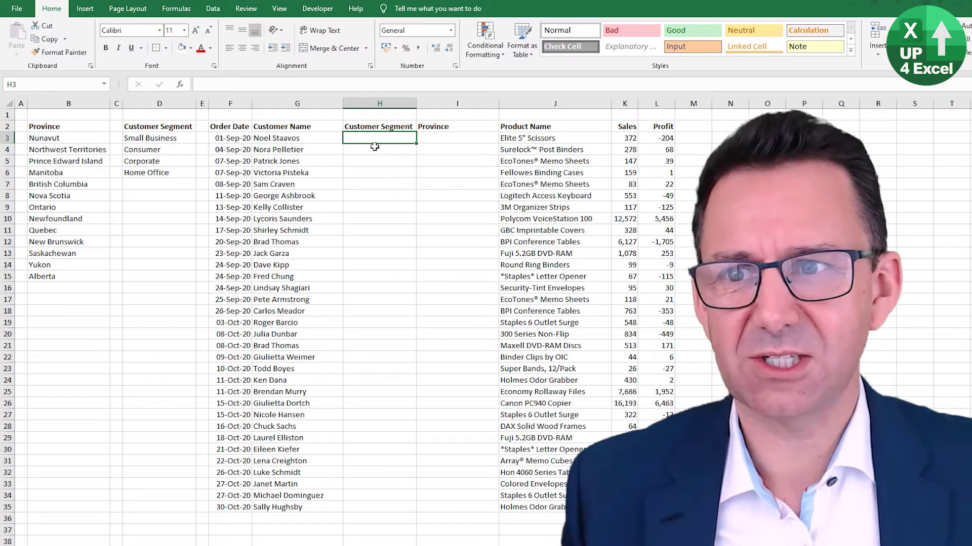
# Give H3 a List validation with source D3:D6
pyautogui.click(212, 9)
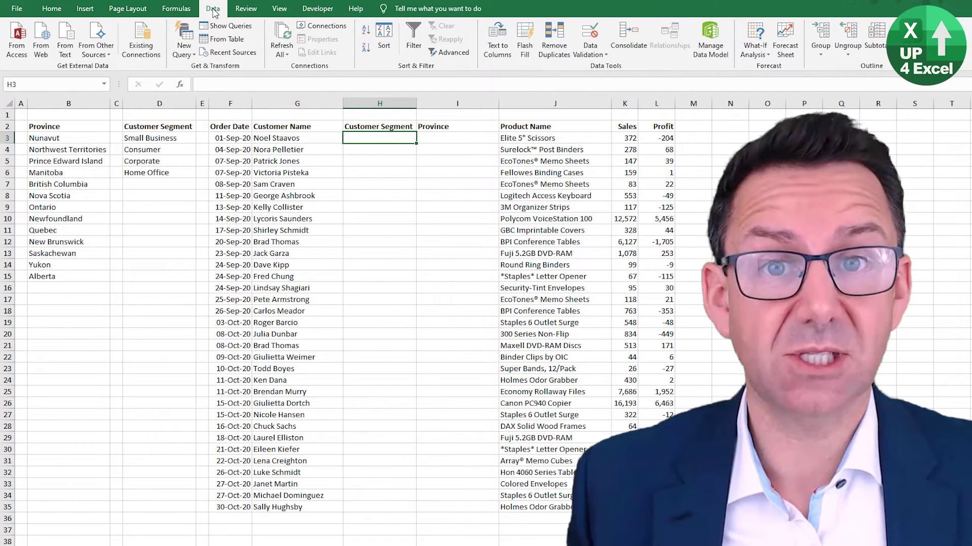
pyautogui.click(590, 33)
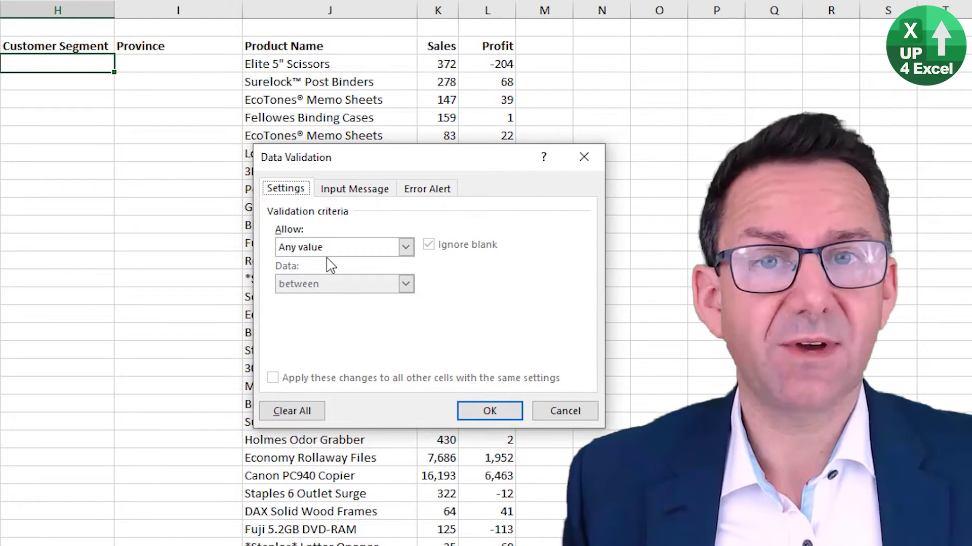
pyautogui.click(406, 248)
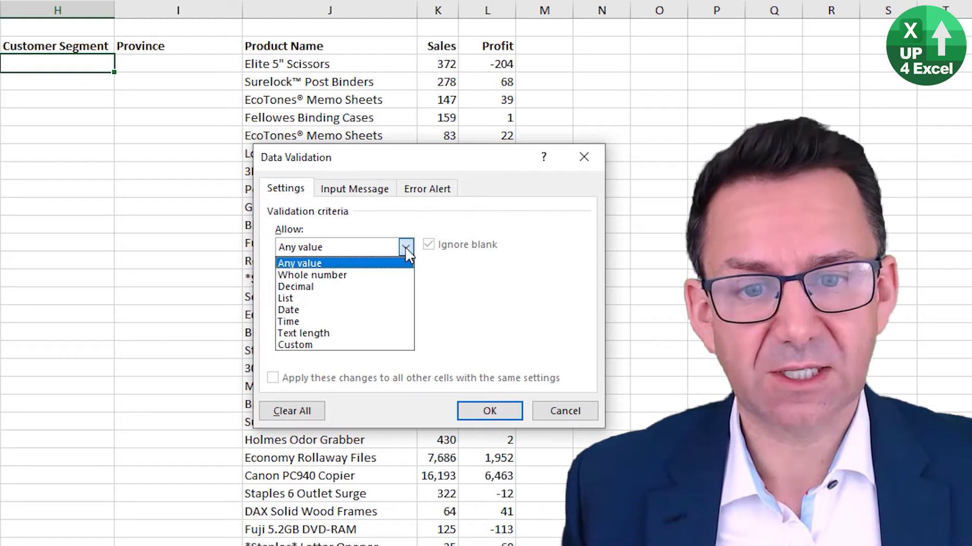
pyautogui.click(302, 298)
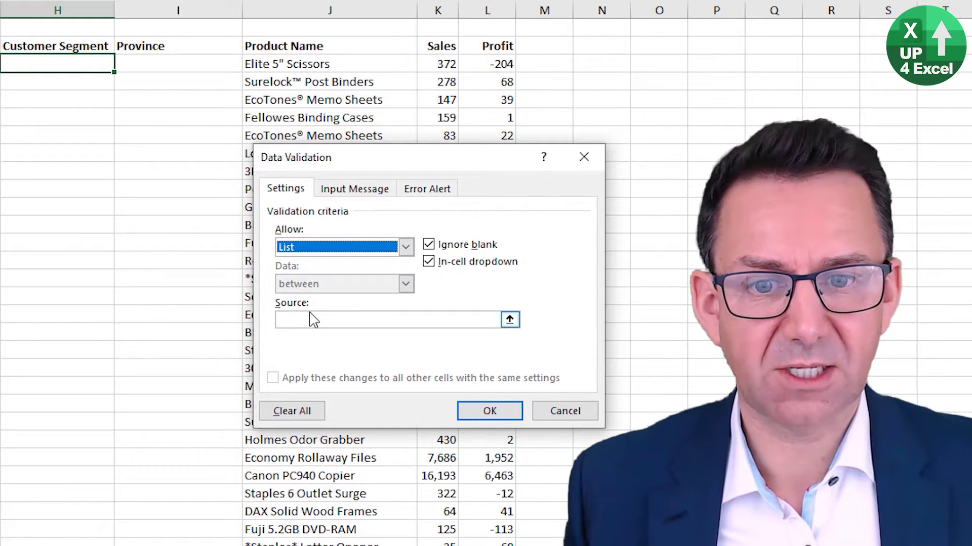
pyautogui.click(310, 318)
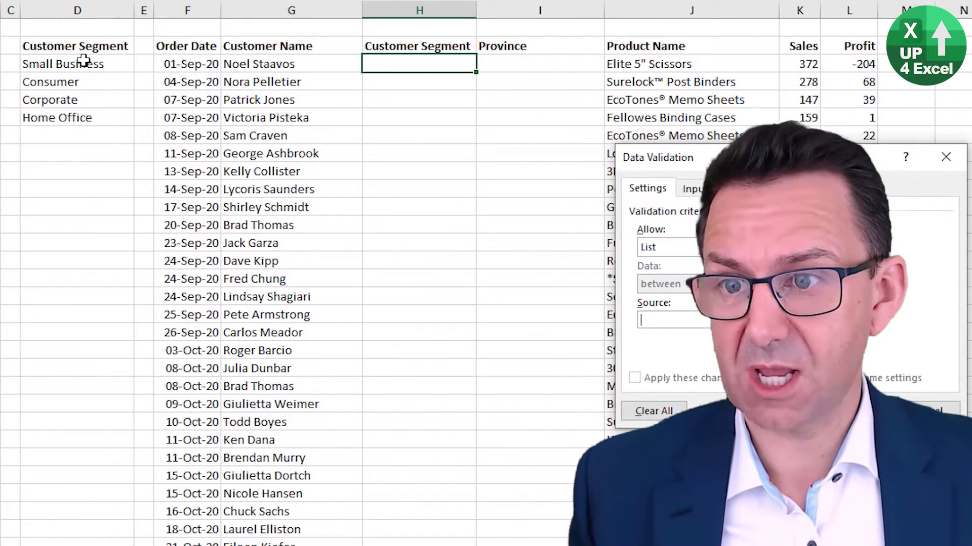
pyautogui.moveTo(84, 61); pyautogui.dragTo(78, 121)
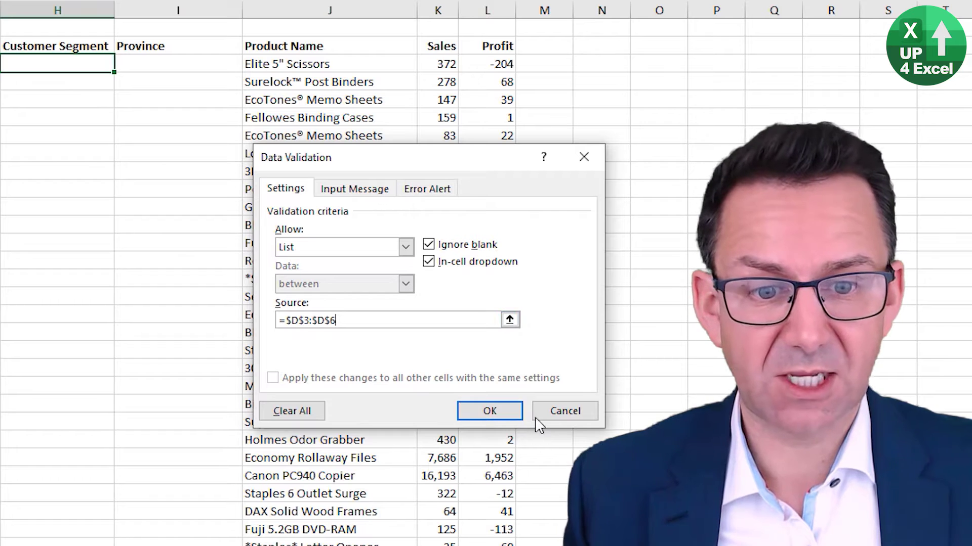
pyautogui.click(490, 412)
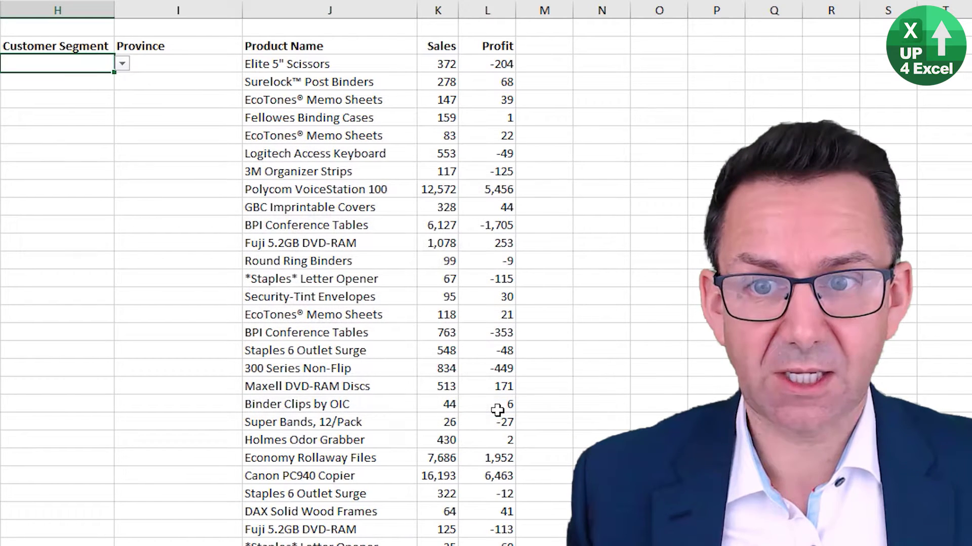
# Pick Corporate from H3's segment dropdown, after briefly choosing Consumer
pyautogui.click(122, 63)
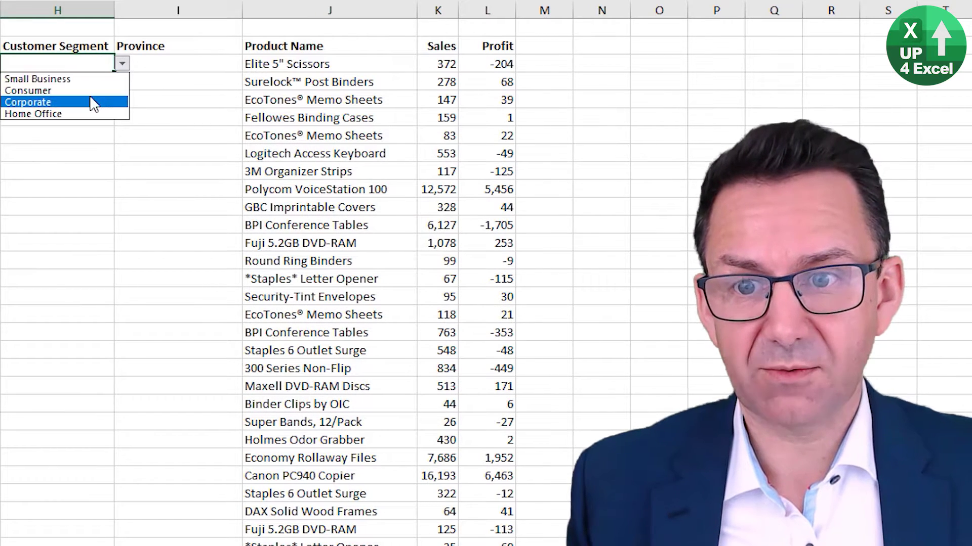
pyautogui.click(91, 86)
pyautogui.click(123, 64)
pyautogui.click(89, 99)
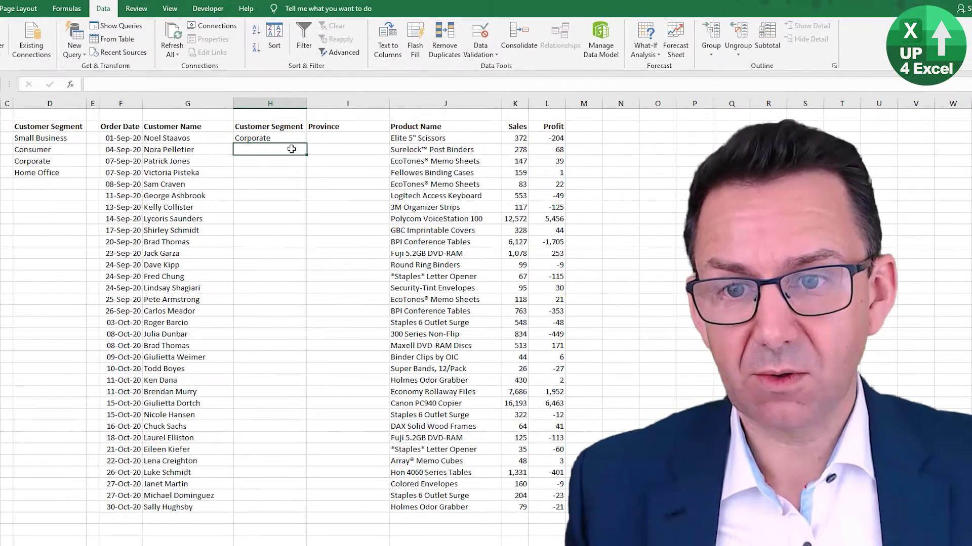
# Apply List validation sourced from D3:D6 to the empty Customer Segment cells below H3
pyautogui.moveTo(269, 150)
pyautogui.mouseDown()
pyautogui.moveTo(275, 425)
pyautogui.moveTo(265, 510)
pyautogui.mouseUp()
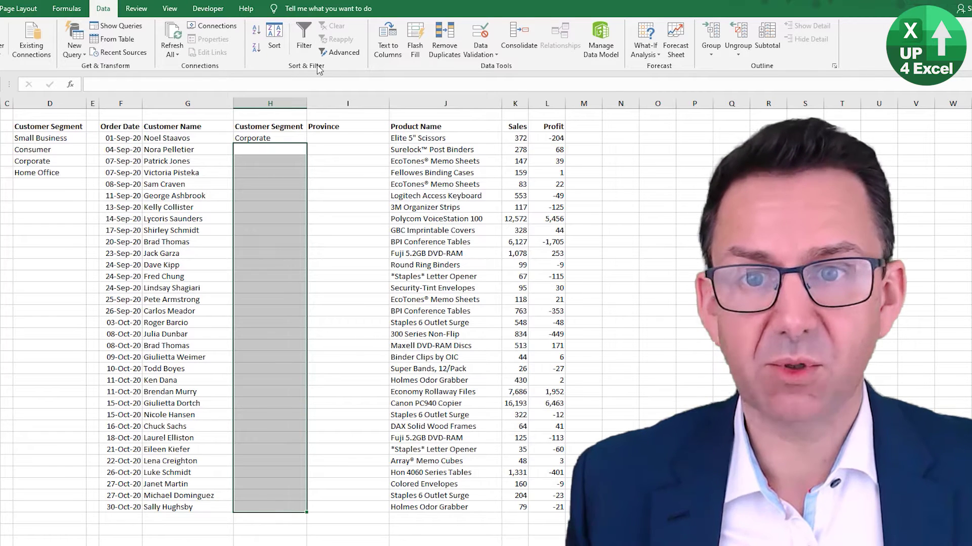
pyautogui.click(480, 35)
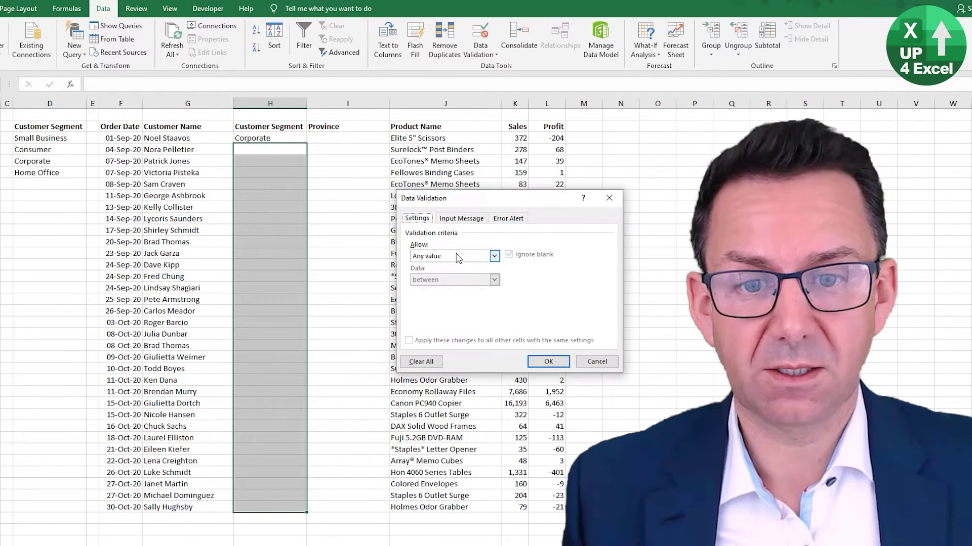
pyautogui.click(495, 256)
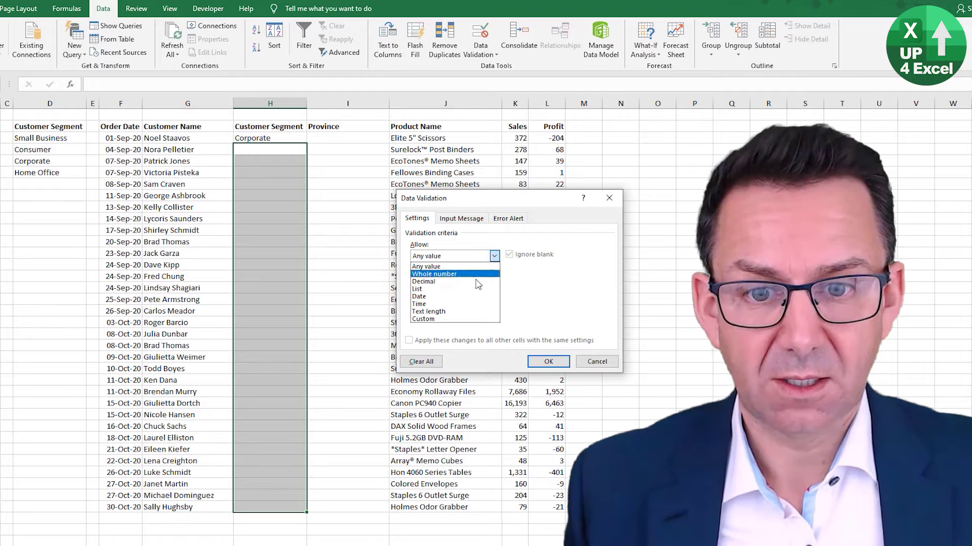
pyautogui.click(472, 289)
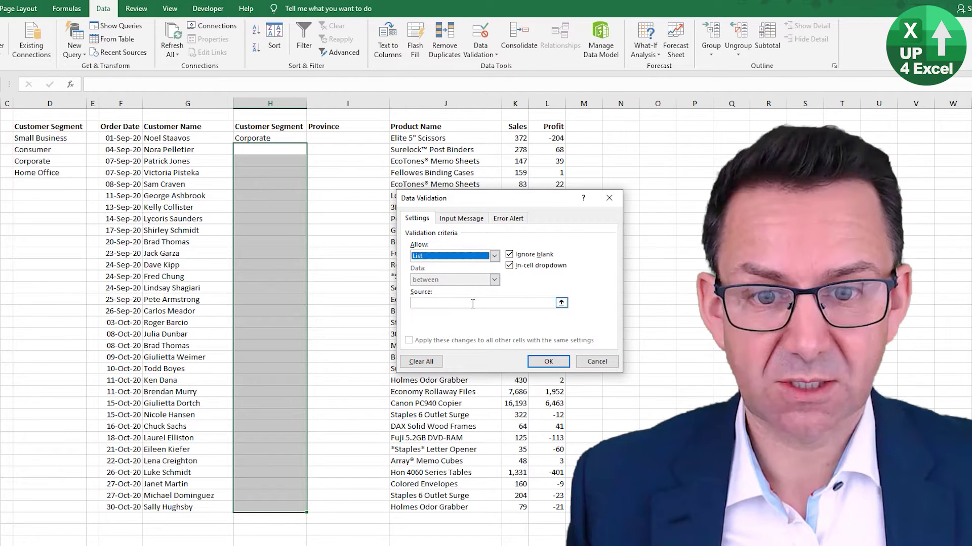
pyautogui.click(473, 303)
pyautogui.moveTo(57, 139); pyautogui.dragTo(56, 173)
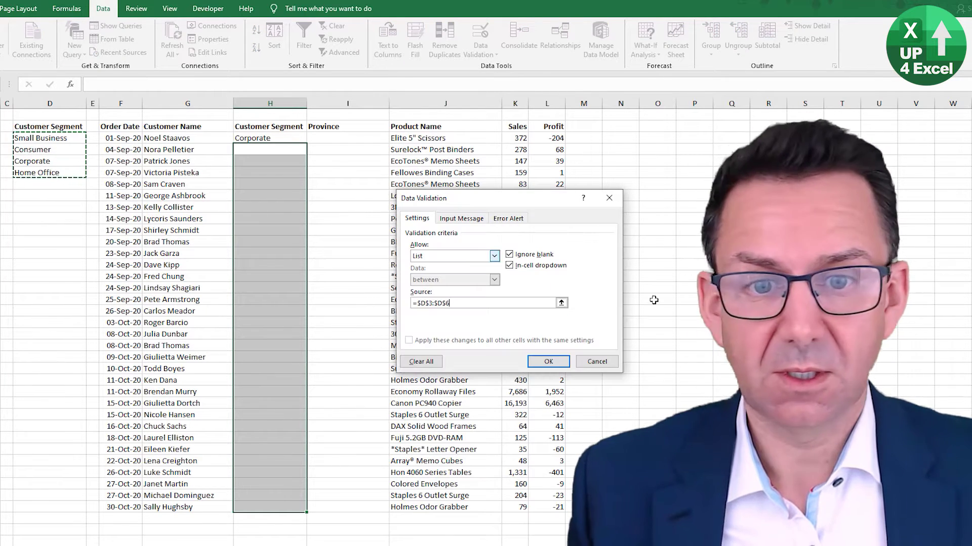
pyautogui.click(557, 363)
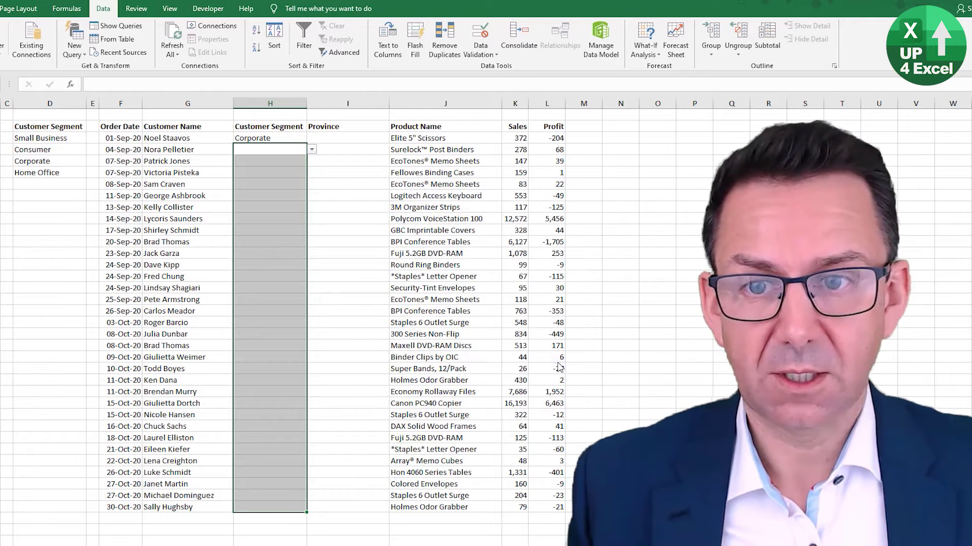
pyautogui.click(335, 180)
pyautogui.click(284, 152)
# Paste H3's validation only onto H4:H34, then select a column H cell to check it
pyautogui.hotkey('ctrl', 'c')
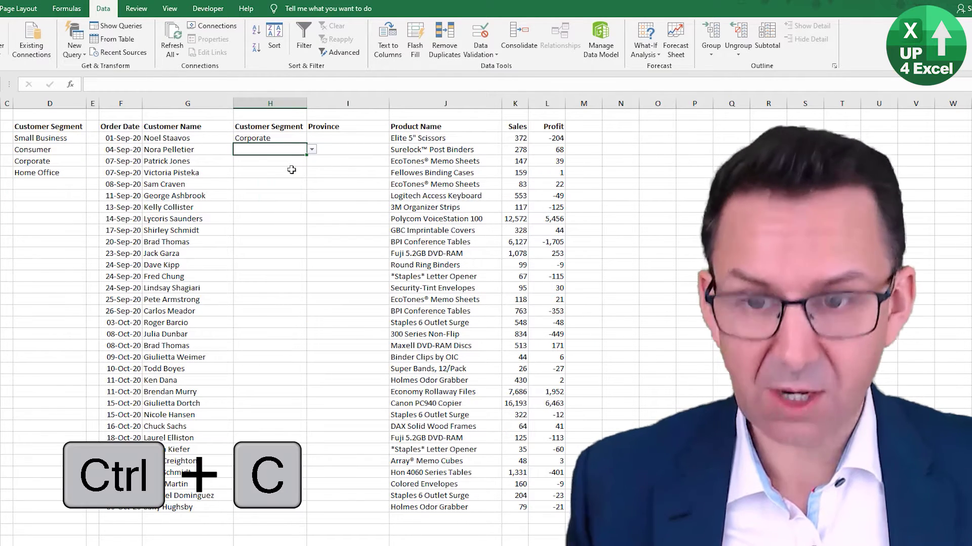
pyautogui.moveTo(291, 161); pyautogui.dragTo(276, 508)
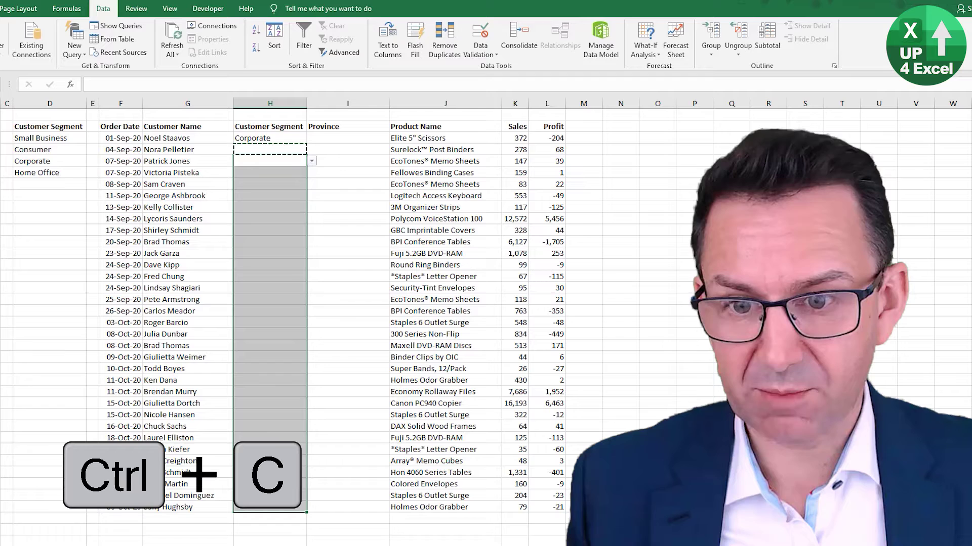
pyautogui.rightClick(262, 393)
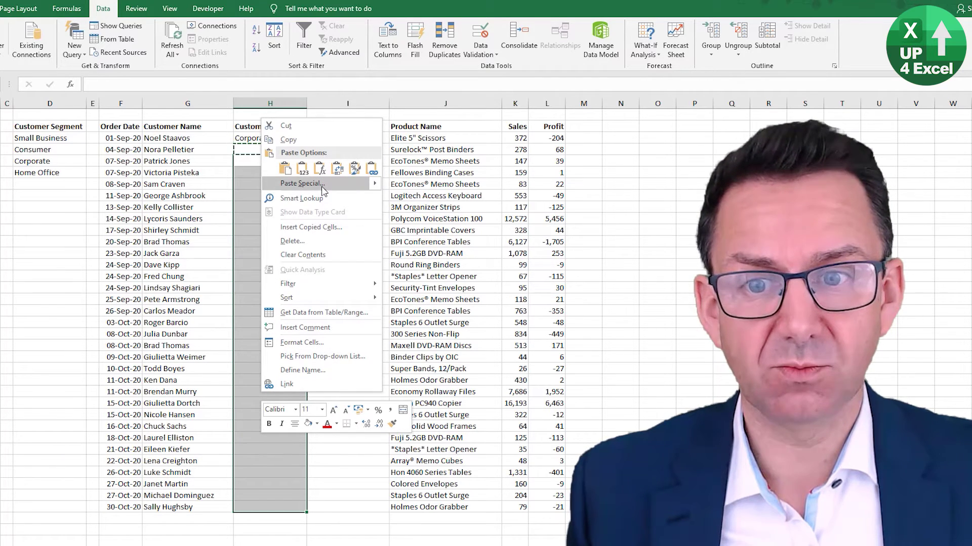
pyautogui.click(323, 185)
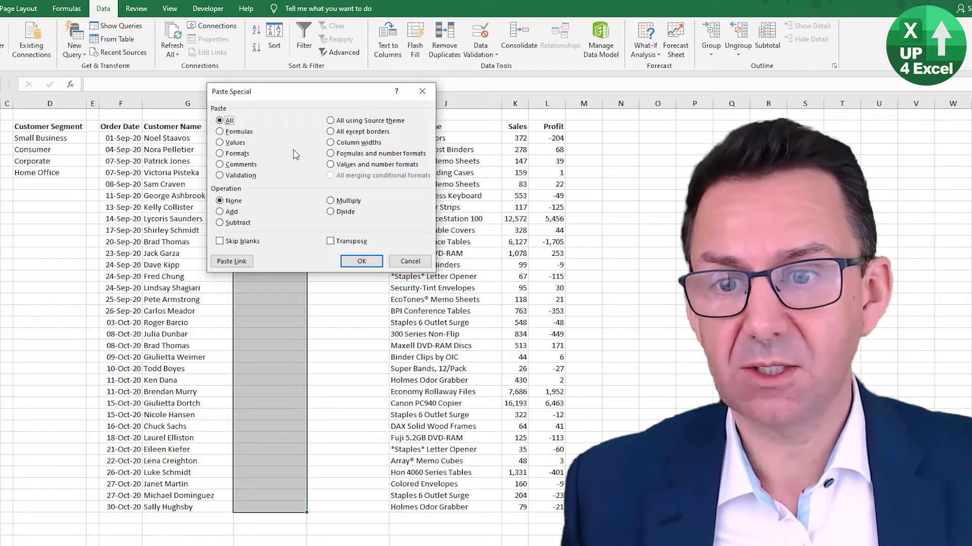
pyautogui.click(241, 178)
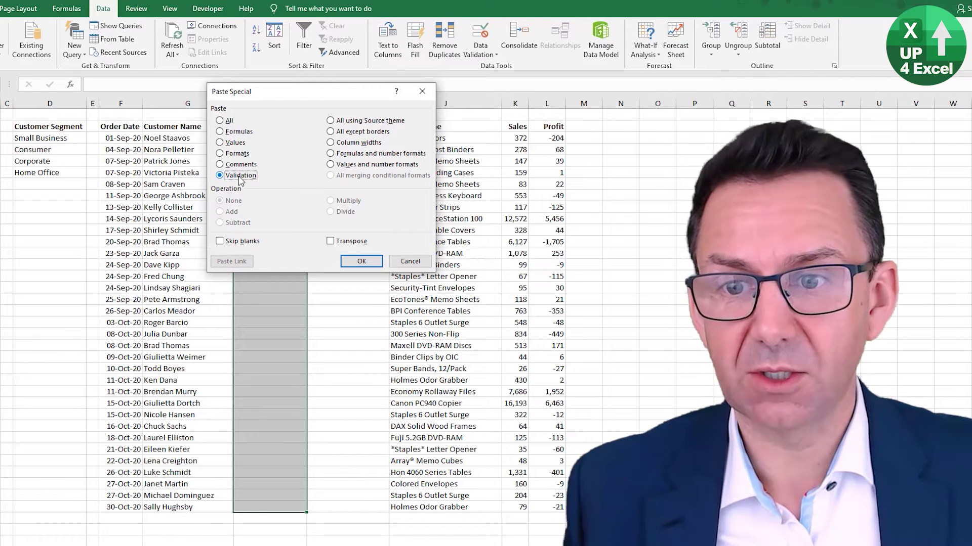
pyautogui.click(362, 262)
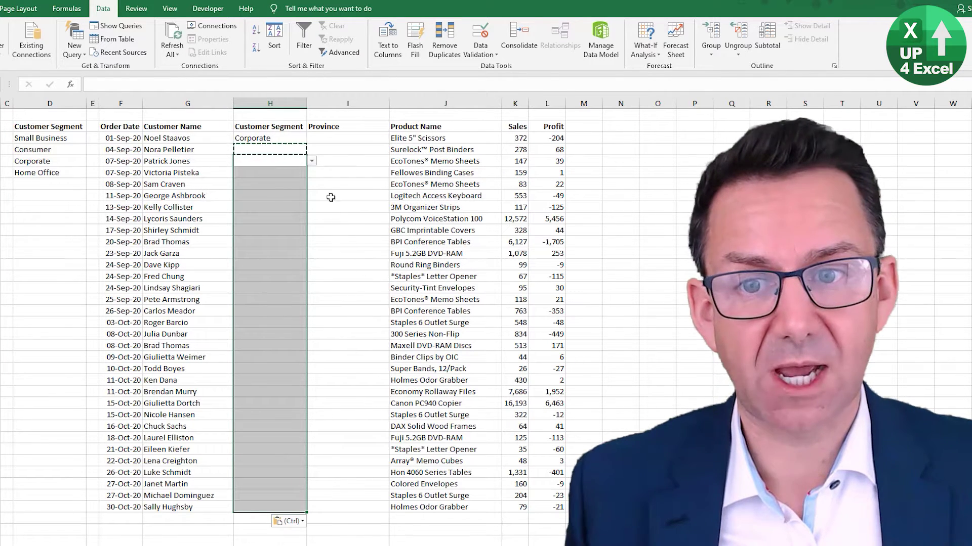
pyautogui.click(269, 196)
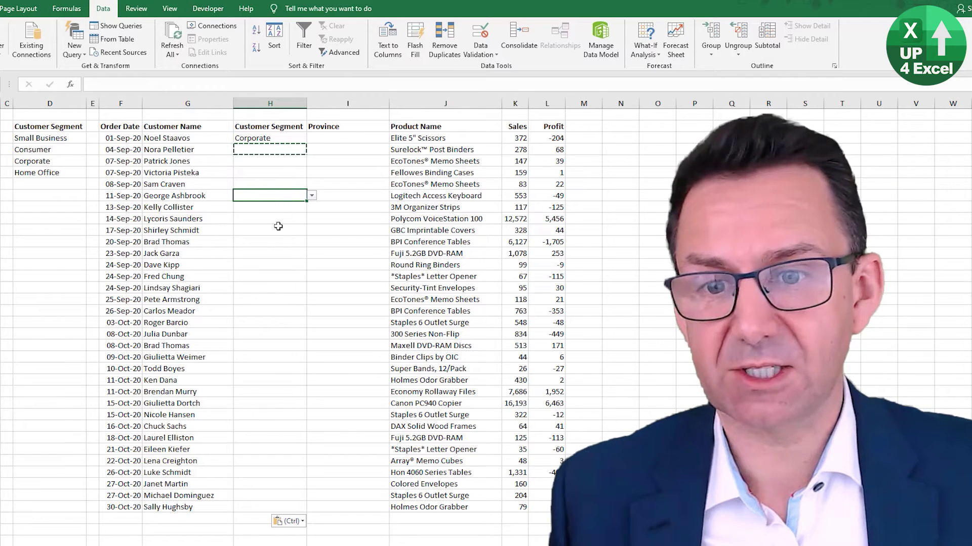
pyautogui.click(311, 196)
pyautogui.click(255, 222)
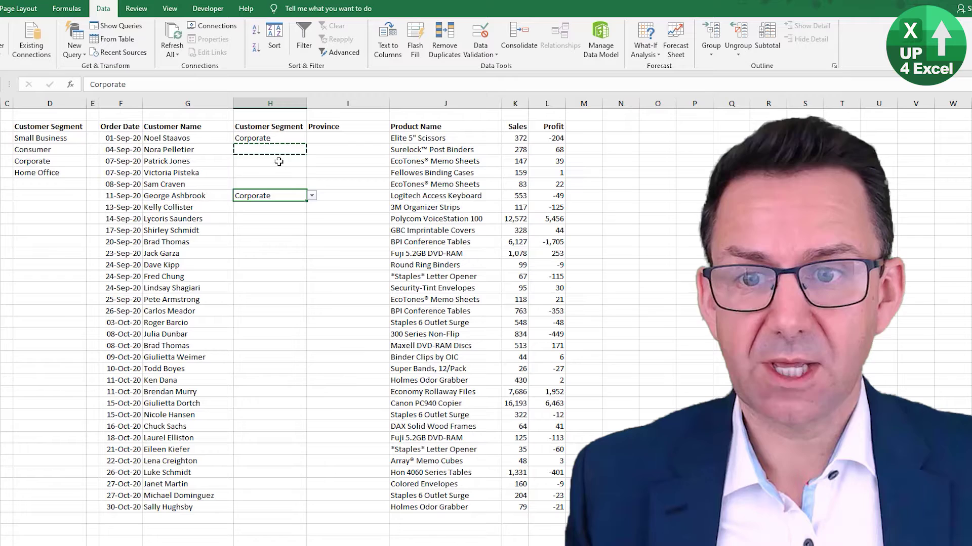
pyautogui.click(279, 159)
pyautogui.hotkey('alt', 'Down')
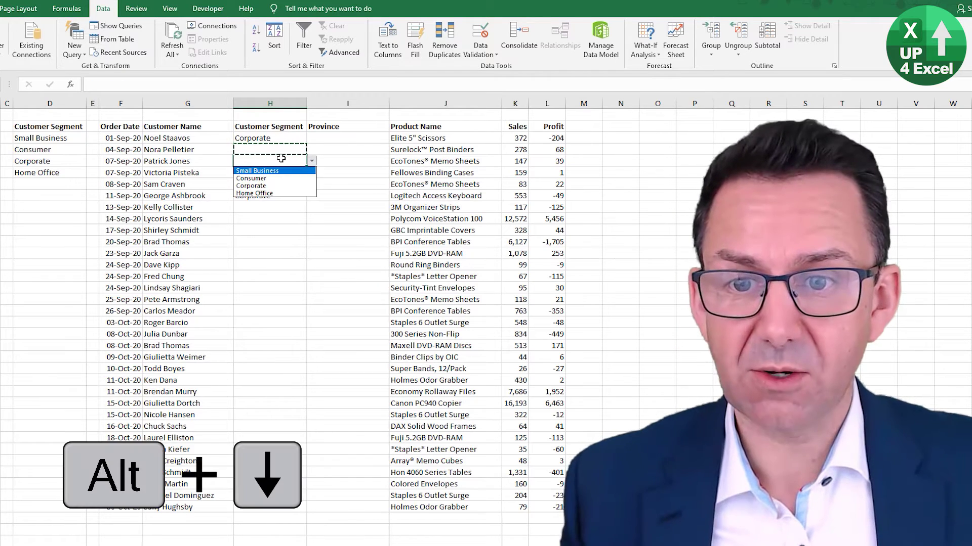
pyautogui.press('Down')
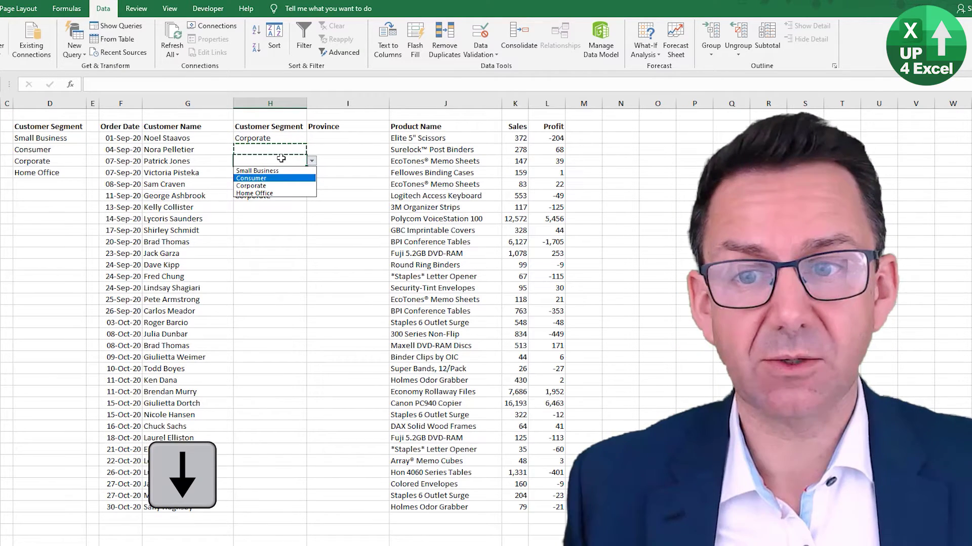
pyautogui.press('Down')
pyautogui.press('Tab')
pyautogui.press('Return')
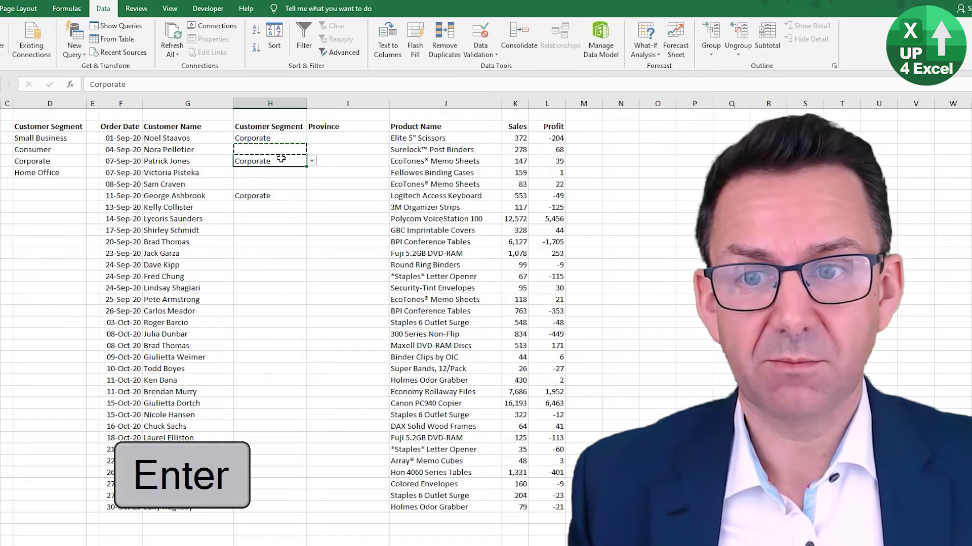
# Pick Consumer for Victoria Pisteka, Small Business for Sam Craven, Home Office for Kelly Collister
pyautogui.press('Down')
pyautogui.hotkey('alt', 'Down')
pyautogui.press('Down')
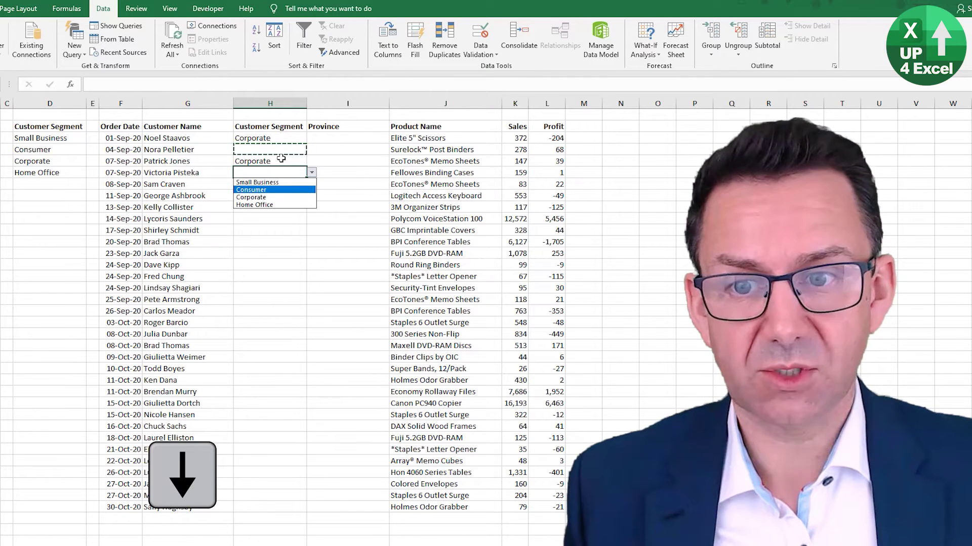
pyautogui.press('Return')
pyautogui.press('Down')
pyautogui.hotkey('alt', 'Down')
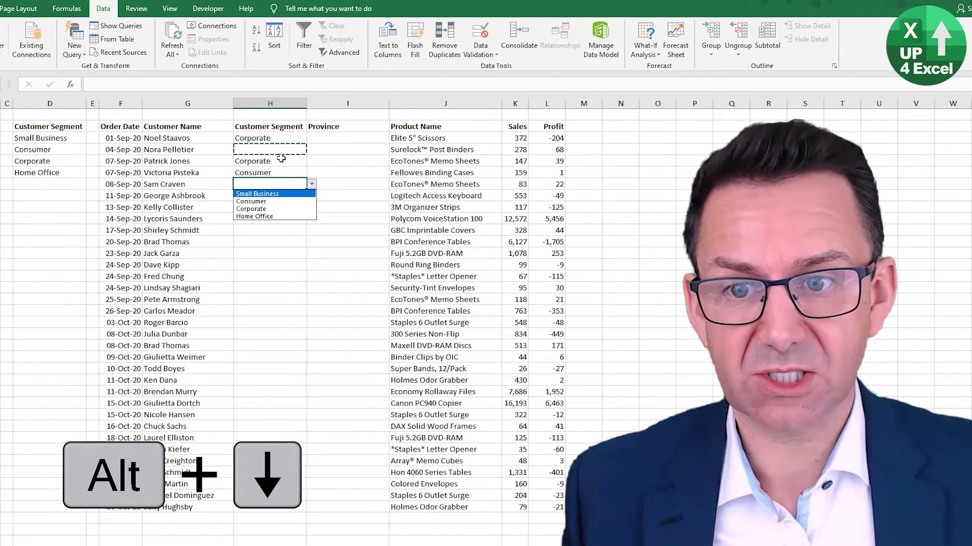
pyautogui.press('Return')
pyautogui.press('Down')
pyautogui.press('Up')
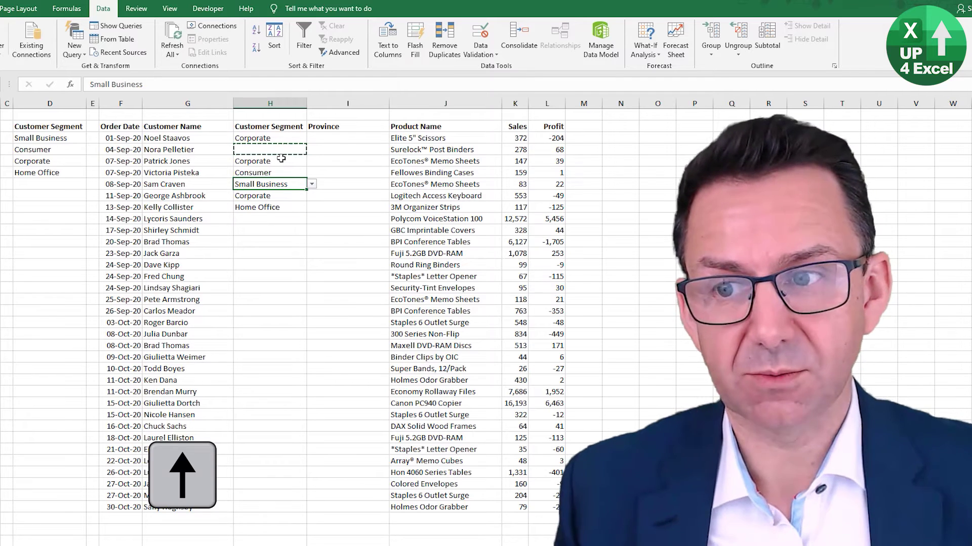
pyautogui.click(373, 263)
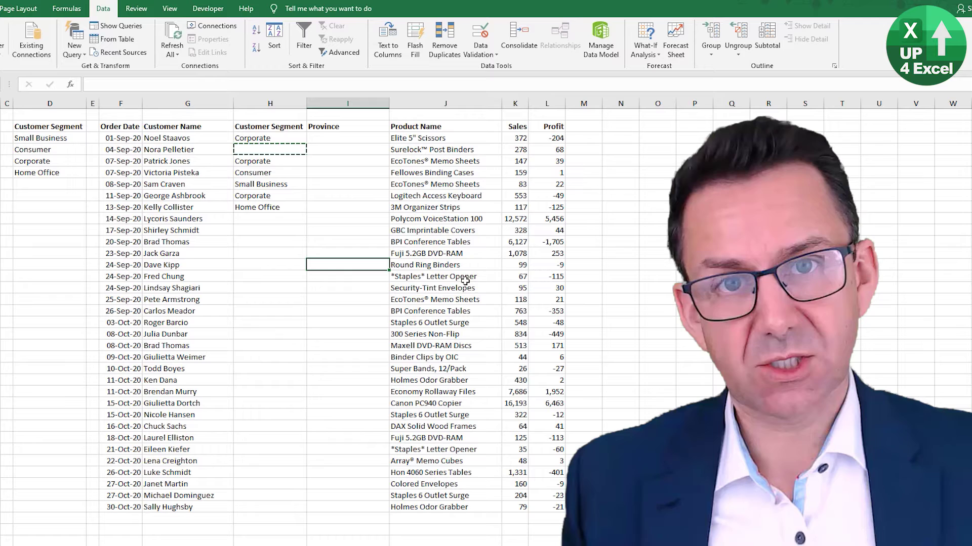
pyautogui.press('Left')
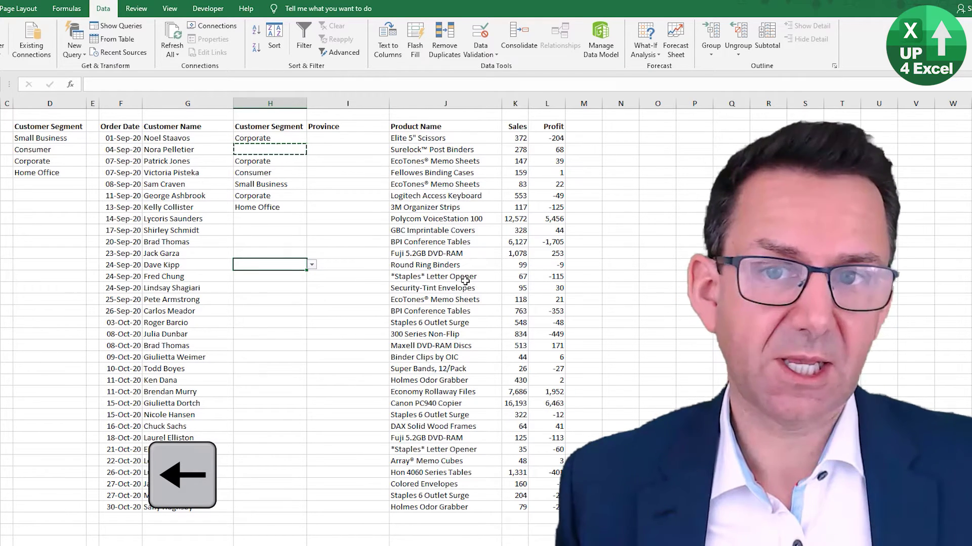
pyautogui.click(261, 228)
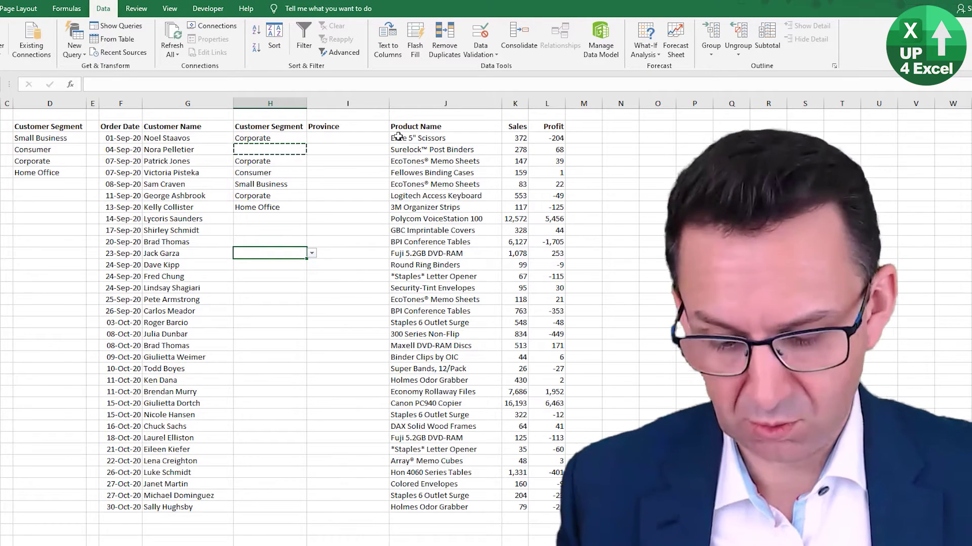
pyautogui.write('Excel')
pyautogui.press('Return')
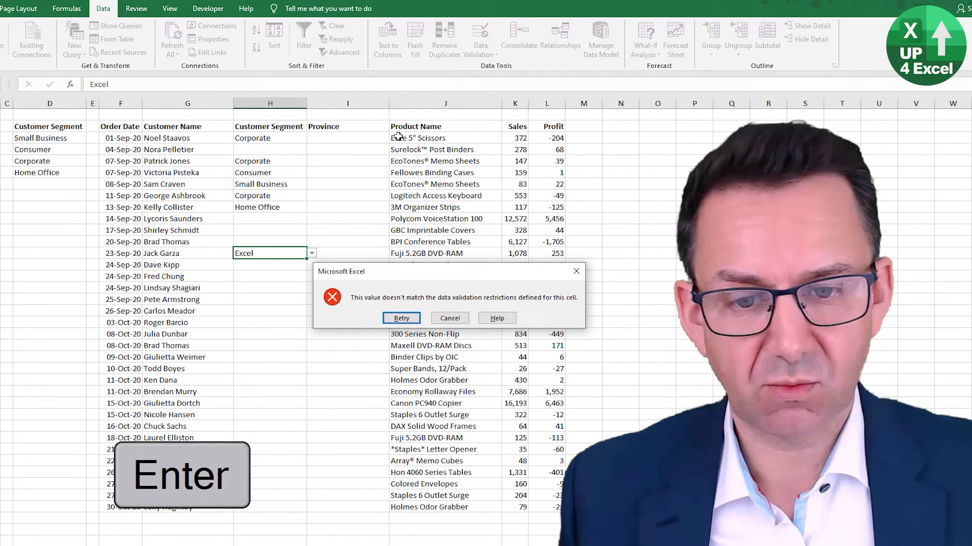
pyautogui.press('Right')
pyautogui.press('Left')
pyautogui.press('Return')
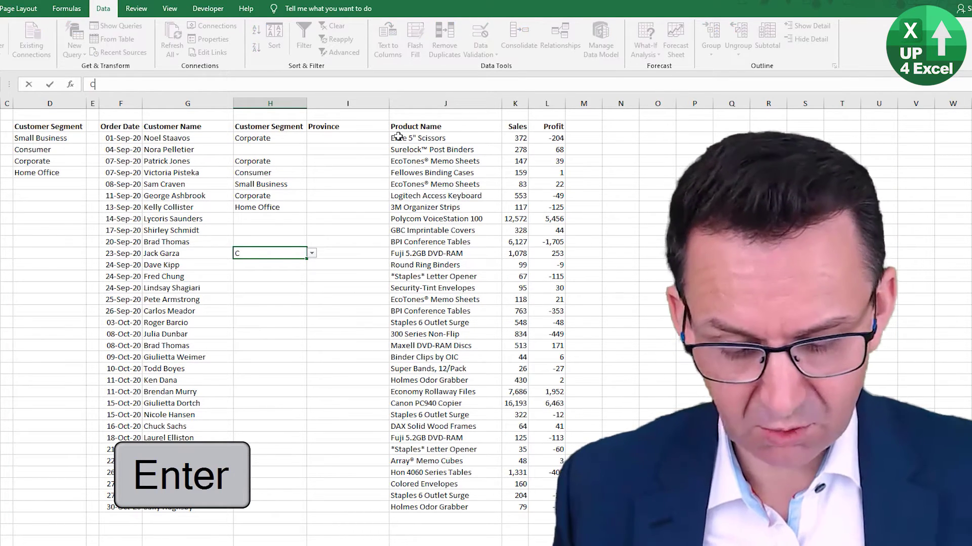
# Enter Consumer for Jack Garza and Home Office for Nora Pelletier
pyautogui.write('Consum')
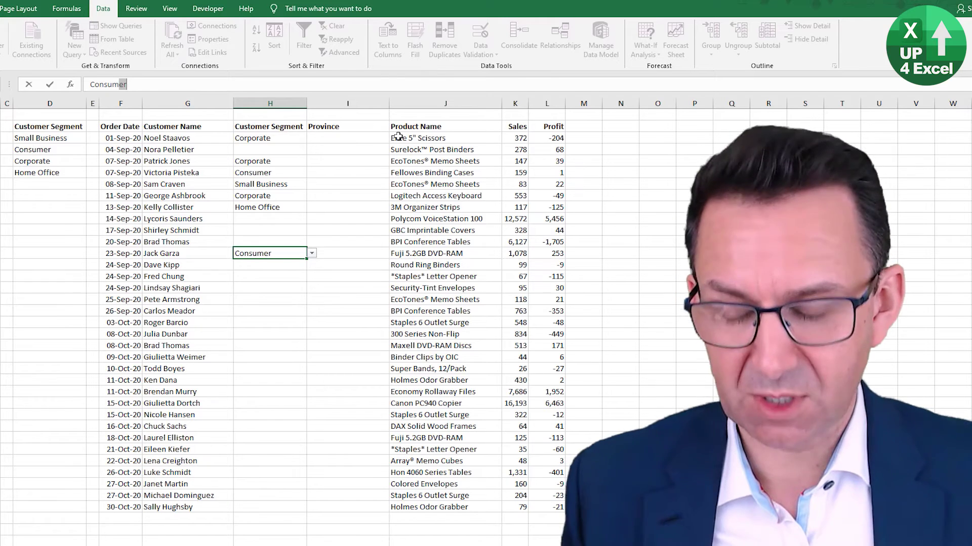
pyautogui.press('Return')
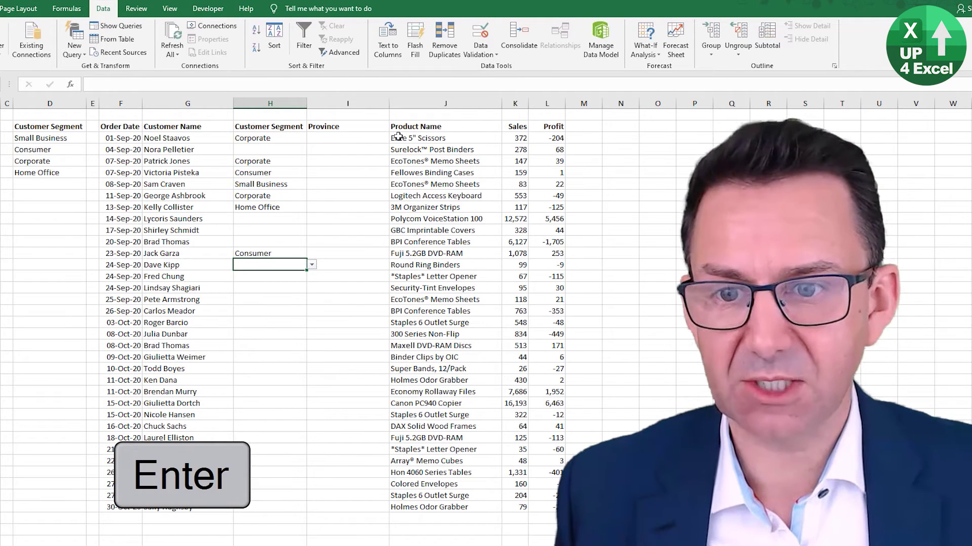
pyautogui.press('Up')
pyautogui.press('Up')
pyautogui.press('Up')
pyautogui.press('Up')
pyautogui.press('Up')
pyautogui.press('Up')
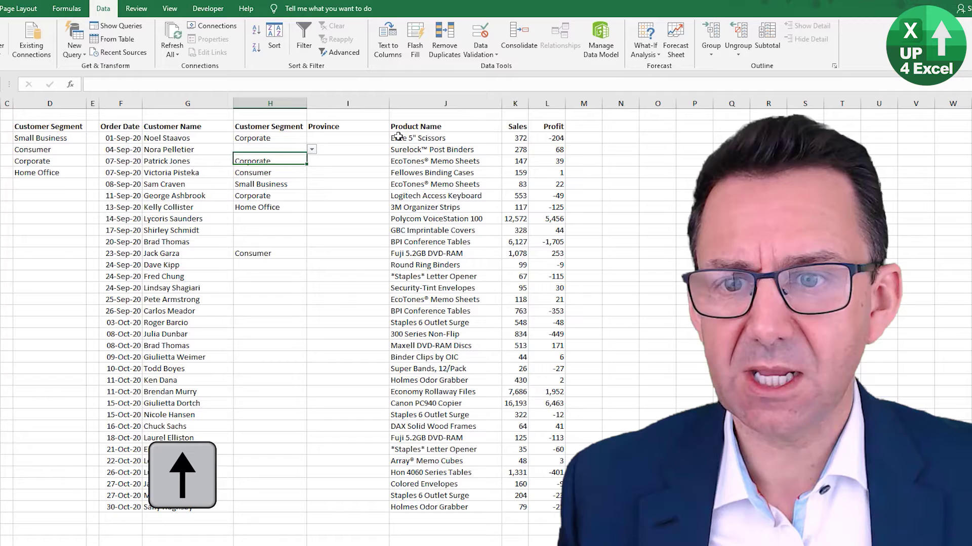
pyautogui.write('hom')
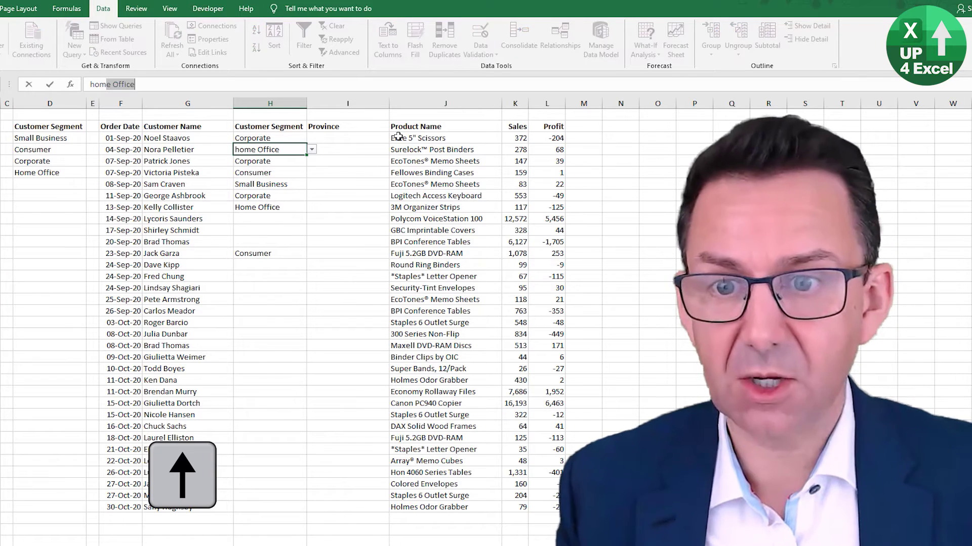
pyautogui.press('Return')
# Delete the sample segment entries below Corporate
pyautogui.press('Down')
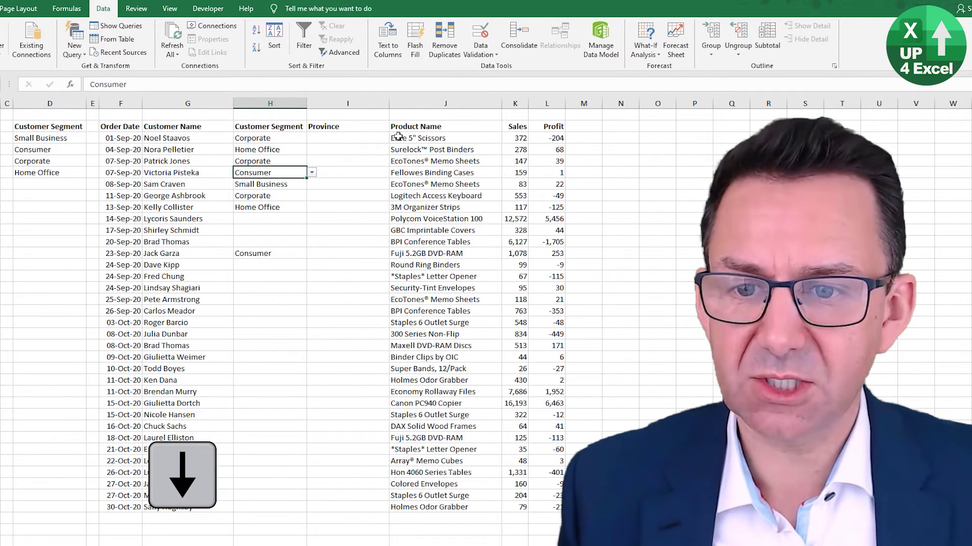
pyautogui.press('Down')
pyautogui.press('Down')
pyautogui.press('Down')
pyautogui.press('Down')
pyautogui.hotkey('ctrl', 'Up')
pyautogui.hotkey('ctrl', 'Up')
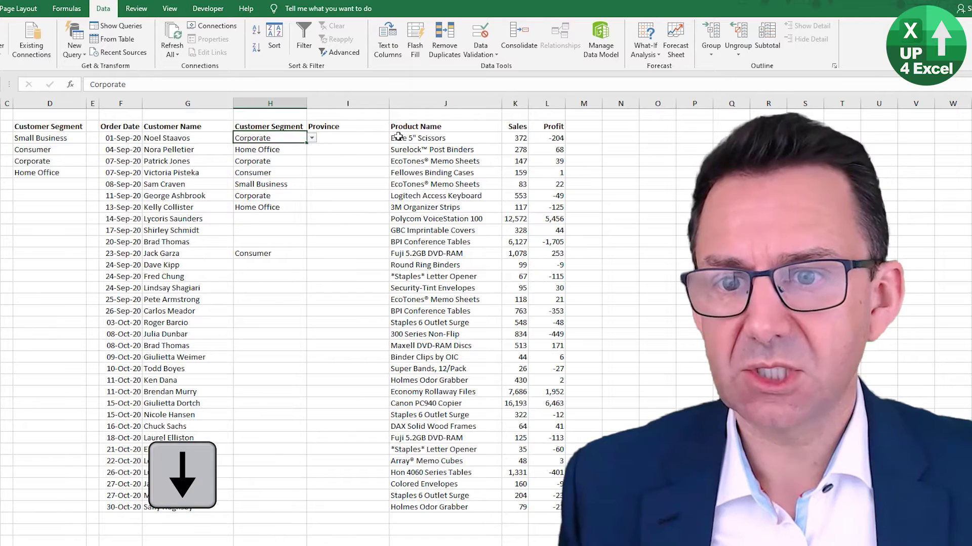
pyautogui.press('Down')
pyautogui.hotkey('ctrl', 'shift', 'Down')
pyautogui.hotkey('ctrl', 'shift', 'Down')
pyautogui.press('Delete')
pyautogui.press('Up')
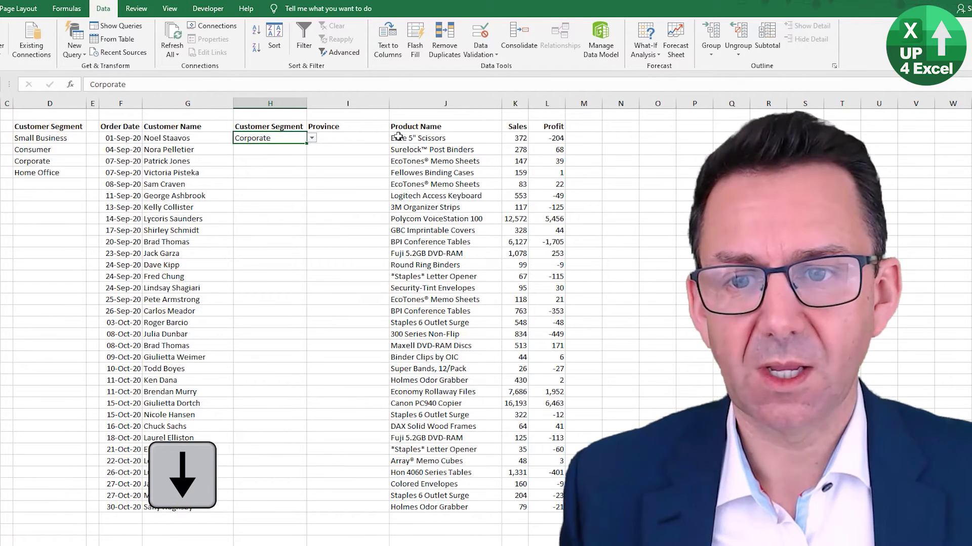
pyautogui.press('Down')
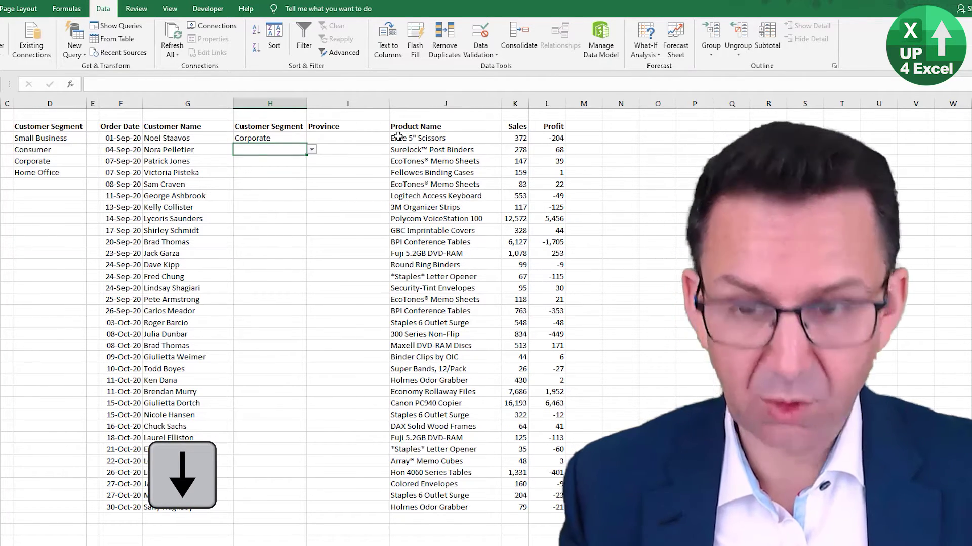
# Enter the misspelt 'Home ofice' in H4 and cancel the rejection
pyautogui.write('Home o')
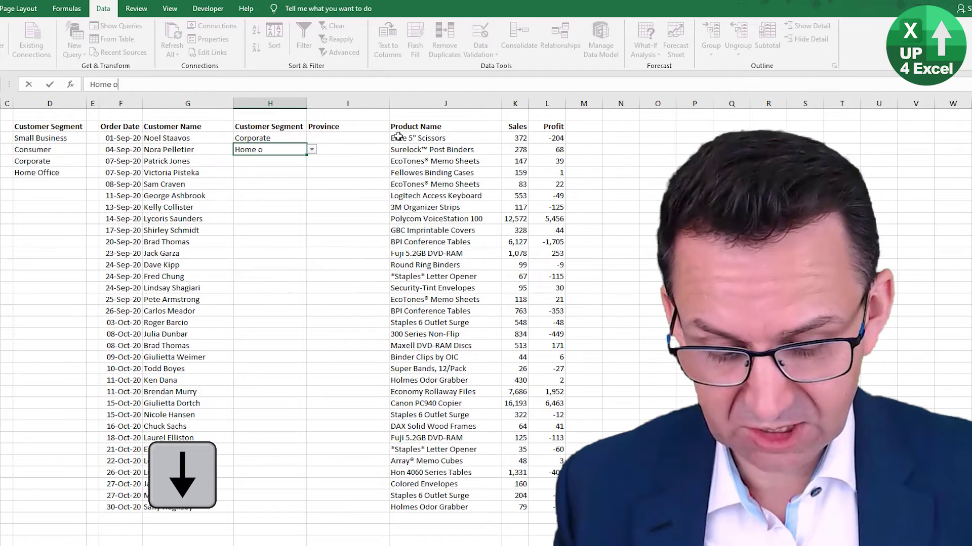
pyautogui.write('fice')
pyautogui.press('Return')
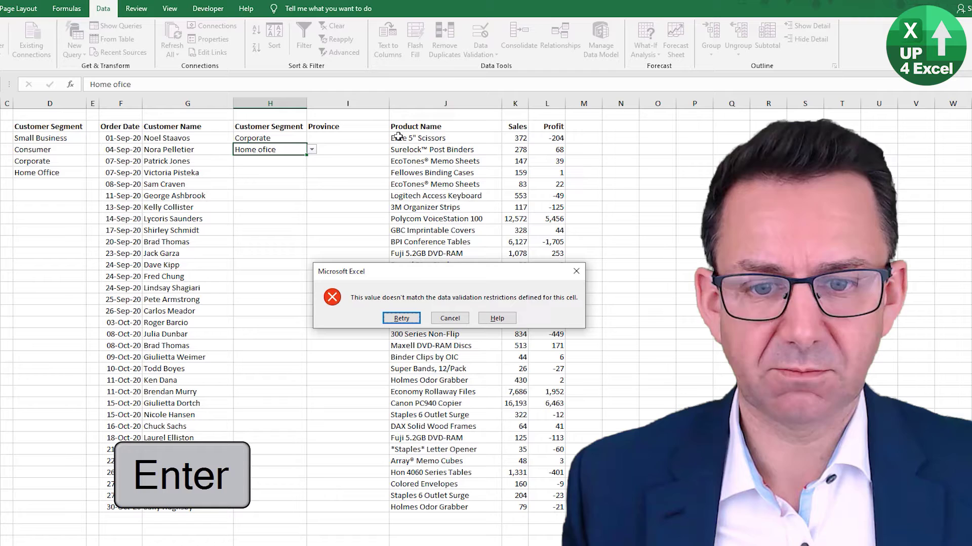
pyautogui.press('Return')
pyautogui.hotkey('ctrl', 'Right')
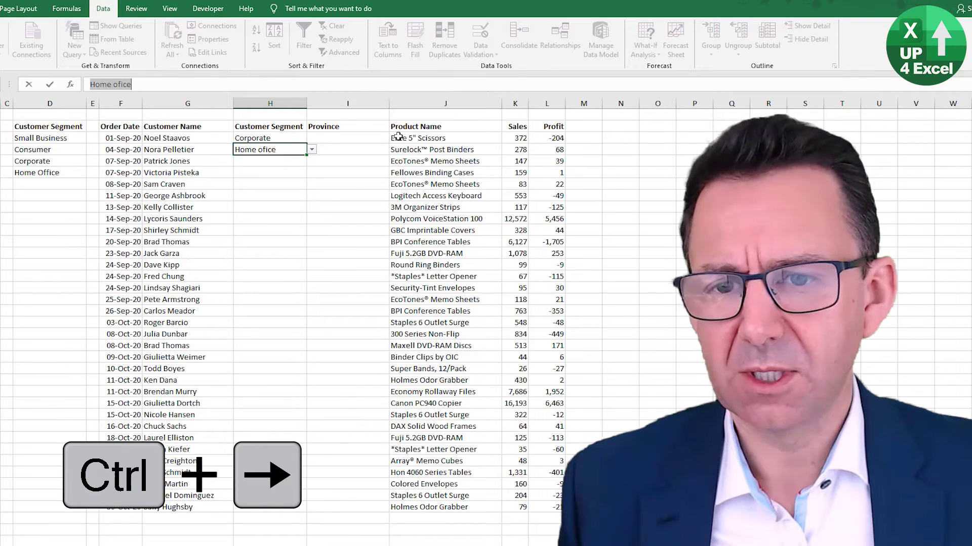
pyautogui.press('Return')
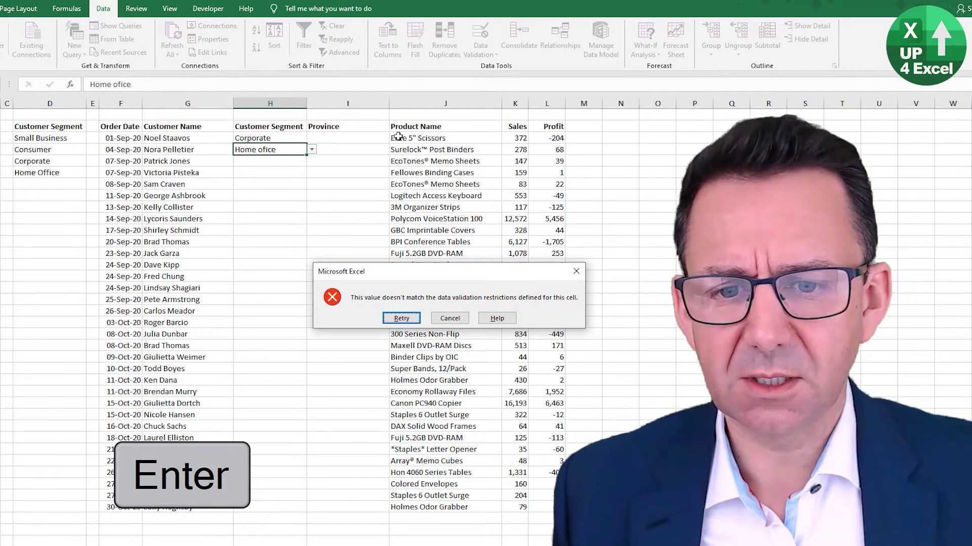
pyautogui.press('Right')
pyautogui.press('Return')
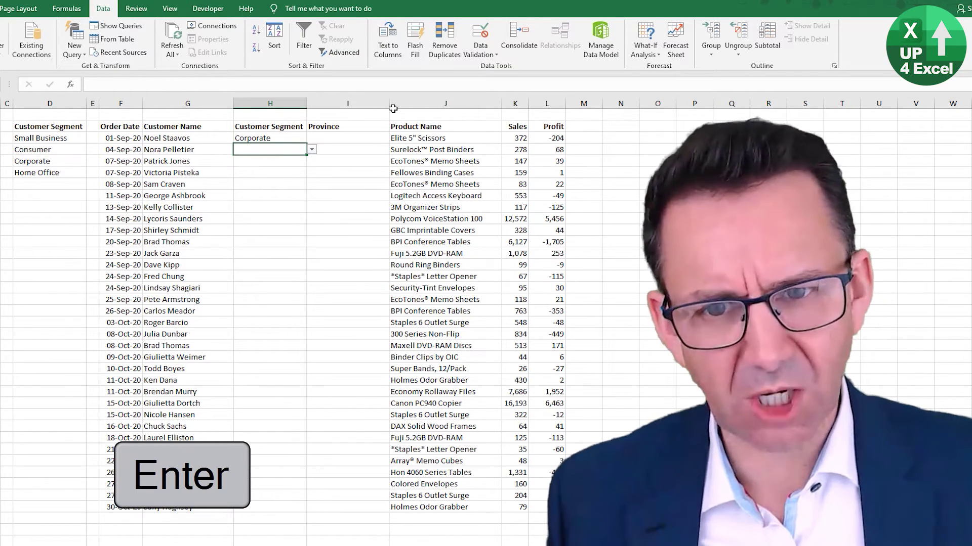
# Pick Home Office for H4 from its dropdown
pyautogui.hotkey('alt', 'Down')
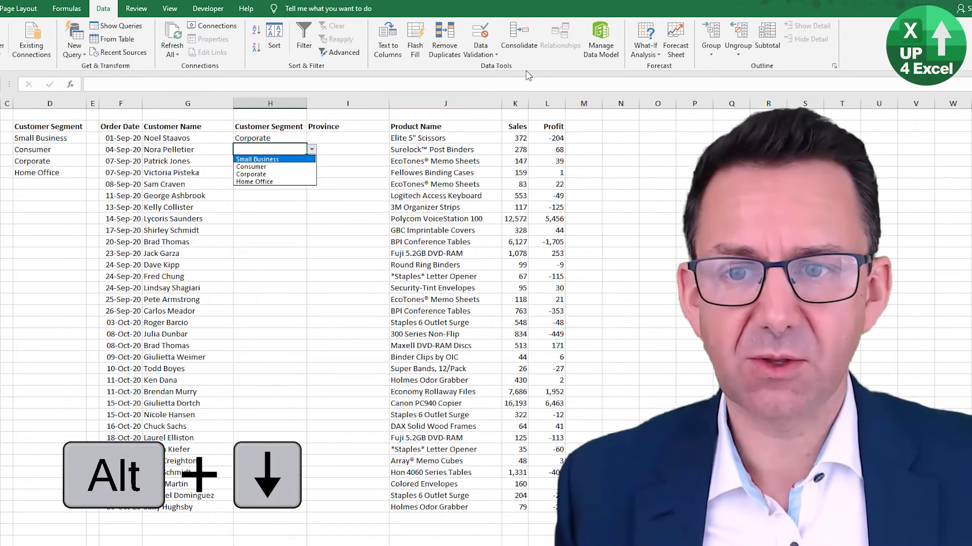
pyautogui.press('Down')
pyautogui.press('Down')
pyautogui.press('Down')
pyautogui.press('Tab')
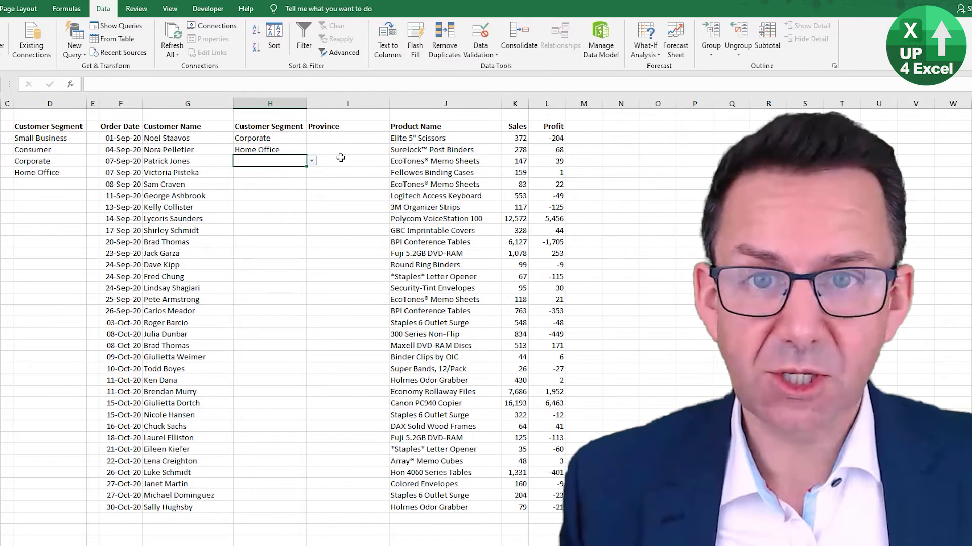
# Uncheck Show error alert, then enter the misspelt 'home ofice' in H5
pyautogui.click(482, 32)
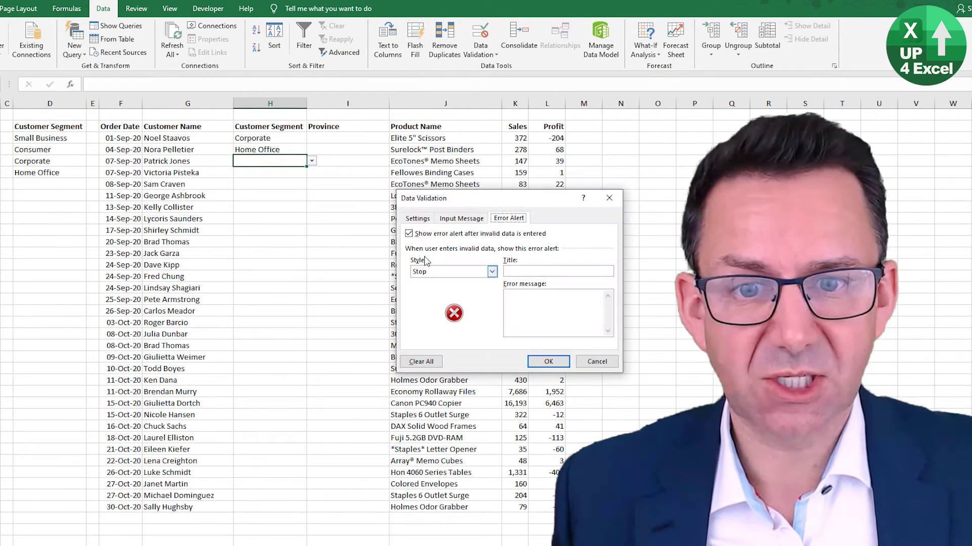
pyautogui.click(408, 234)
pyautogui.click(546, 361)
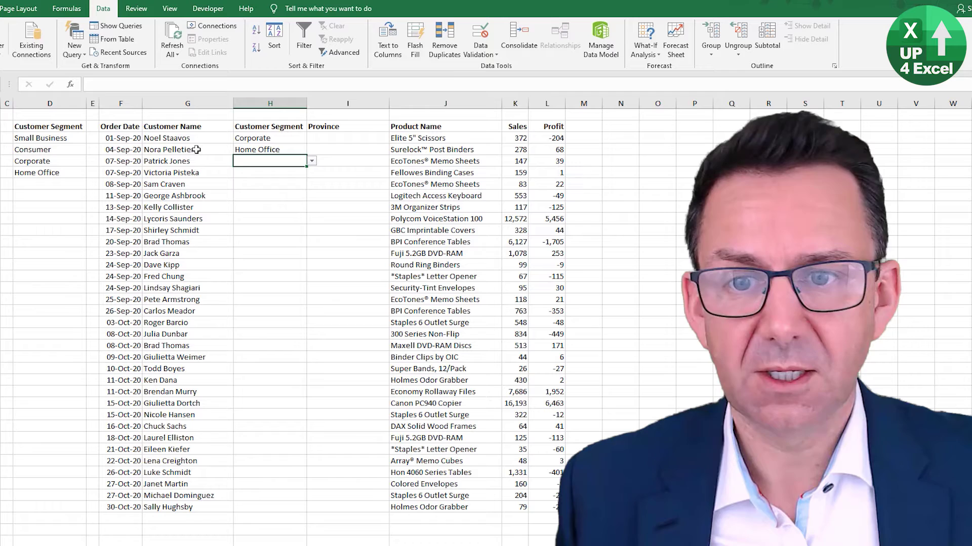
pyautogui.write('home ')
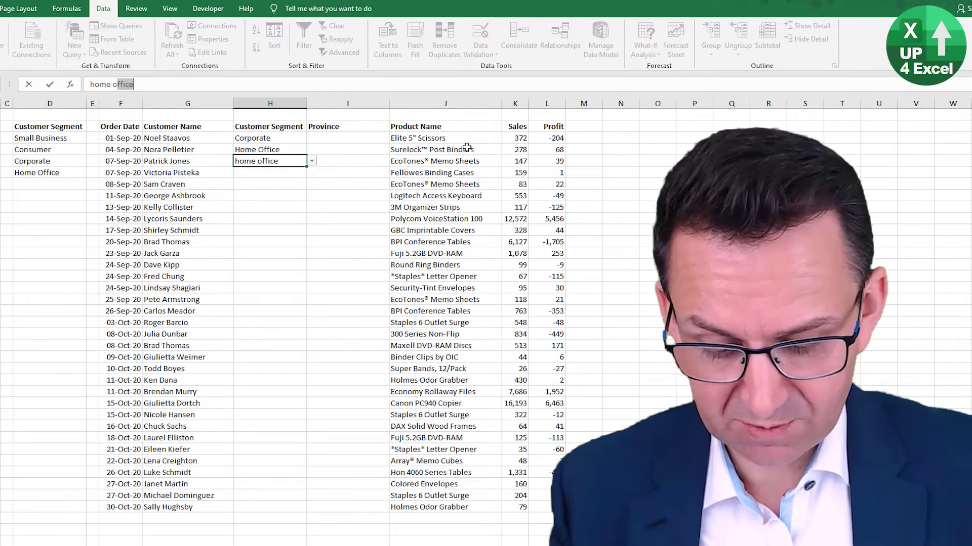
pyautogui.write('ofice')
pyautogui.press('Return')
pyautogui.press('Up')
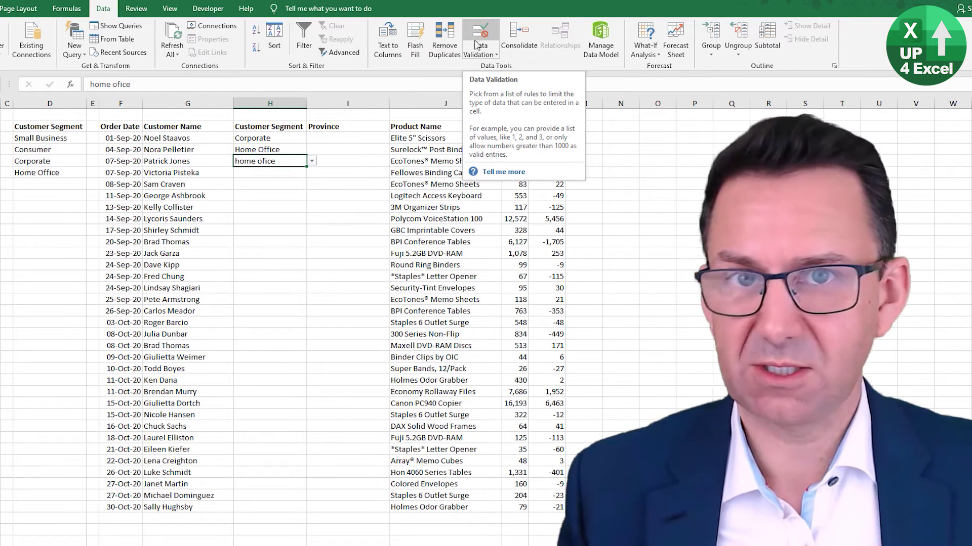
# Re-enable the error alert with the Warning style
pyautogui.click(465, 34)
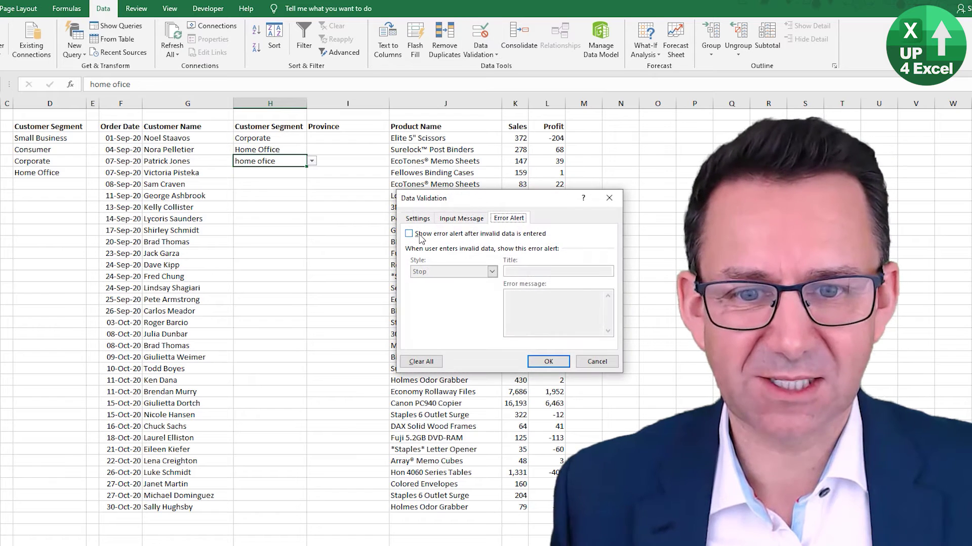
pyautogui.click(420, 235)
pyautogui.click(491, 272)
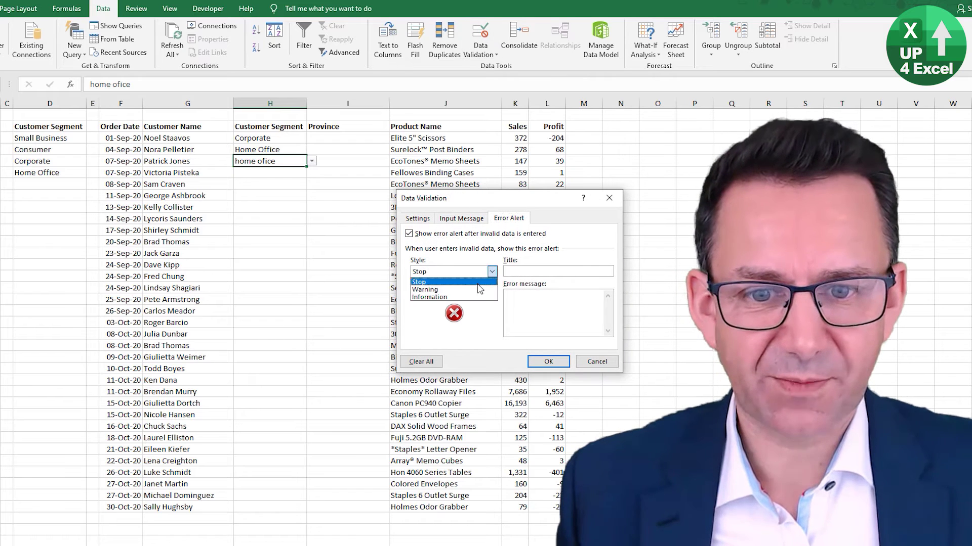
pyautogui.click(466, 290)
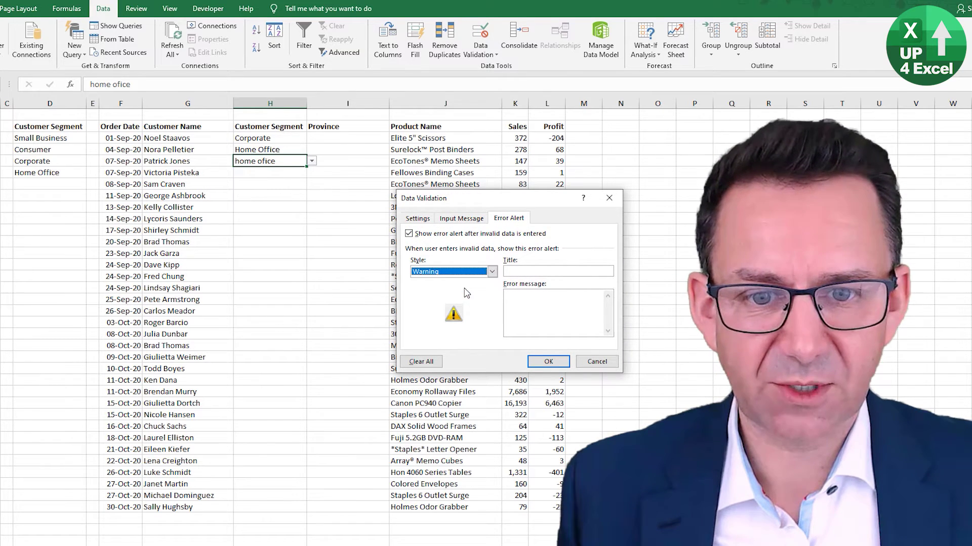
pyautogui.click(541, 362)
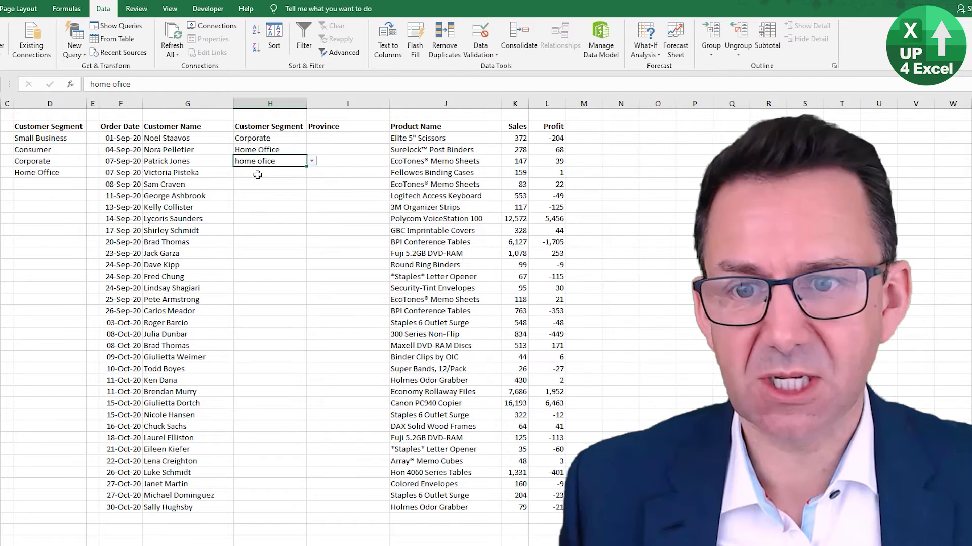
# Recommit 'home ofice' in H5 and keep it despite the warning
pyautogui.press('Return')
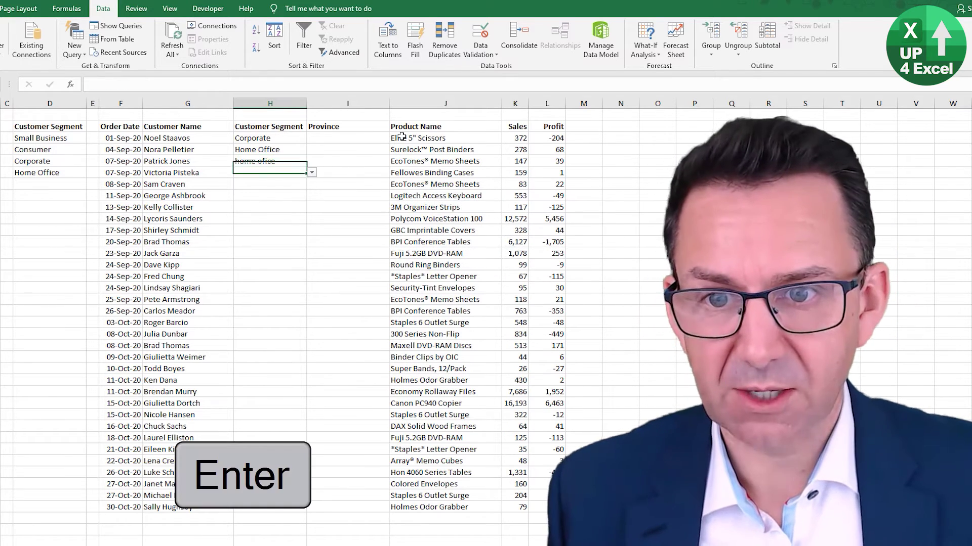
pyautogui.press('F2')
pyautogui.press('Return')
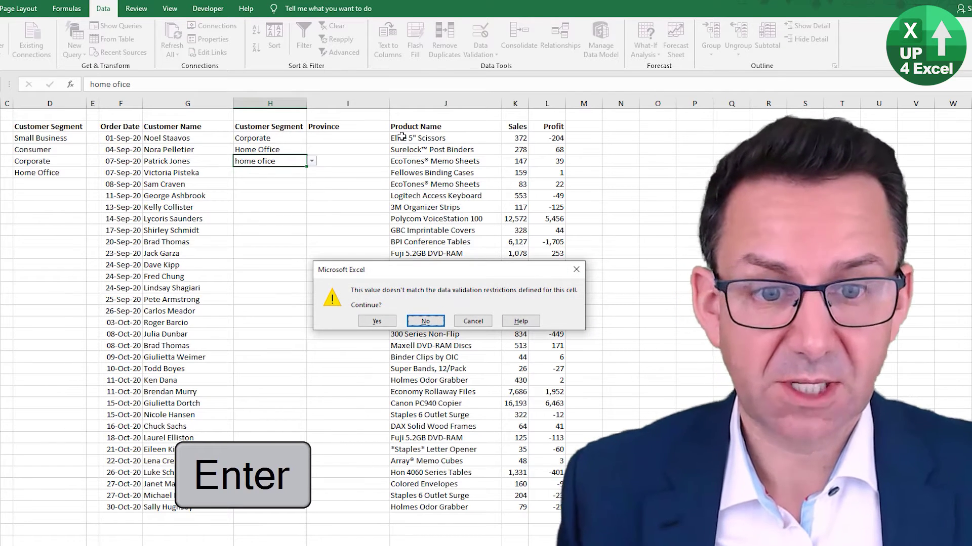
pyautogui.press('Left')
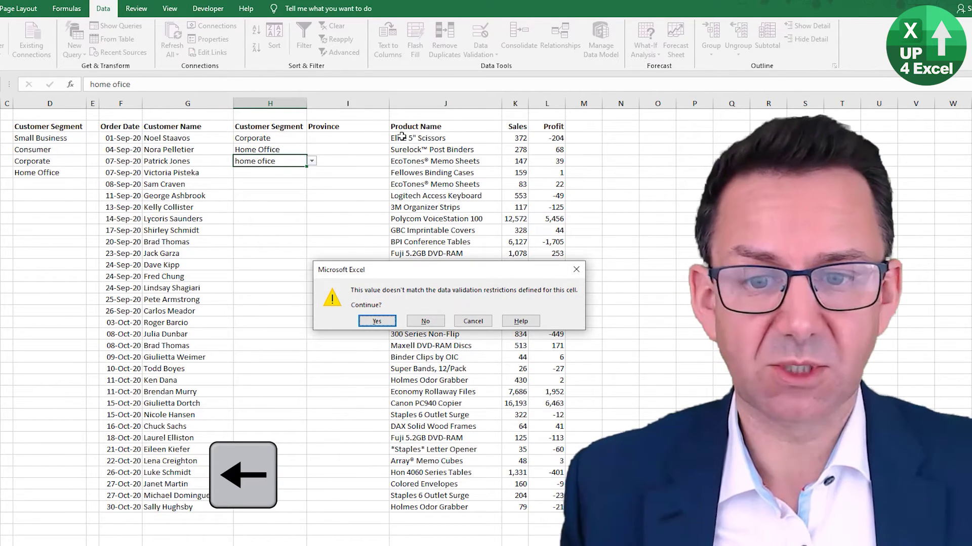
pyautogui.press('Return')
pyautogui.press('Up')
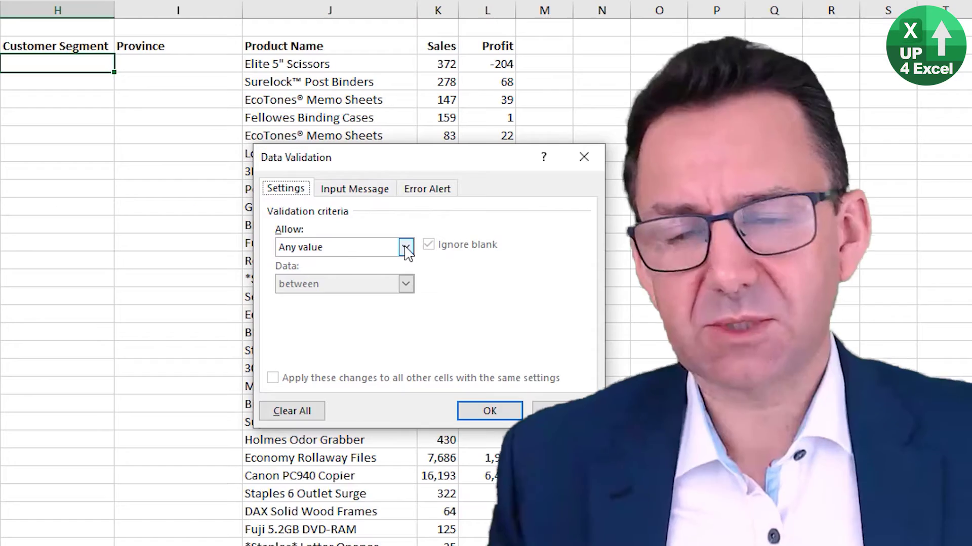
# Set the first segment cell's validation to a List with source D3:D6
pyautogui.click(406, 248)
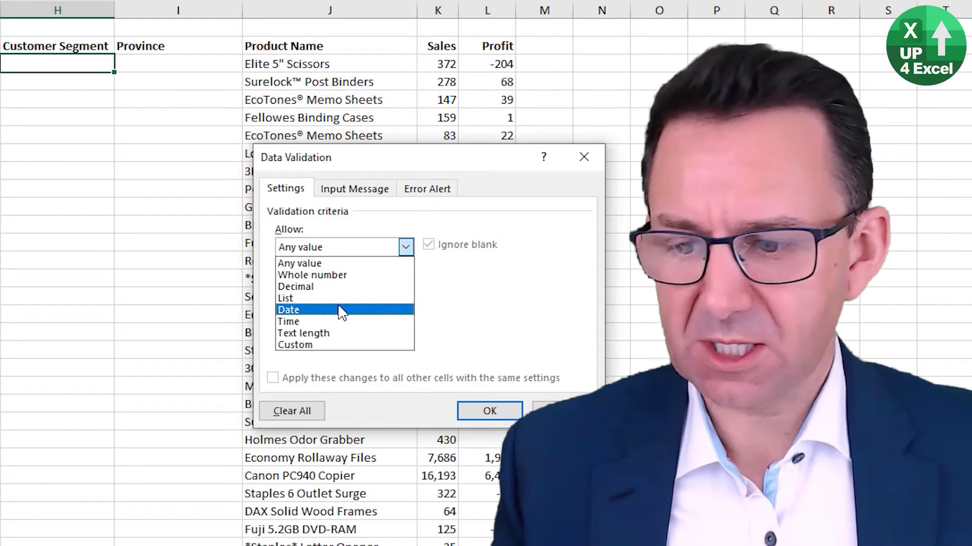
pyautogui.click(304, 299)
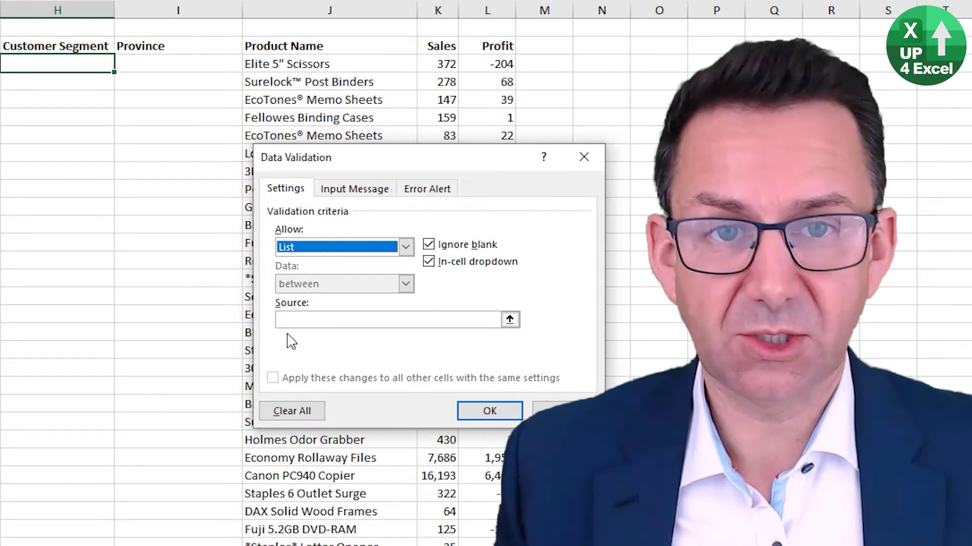
pyautogui.click(309, 318)
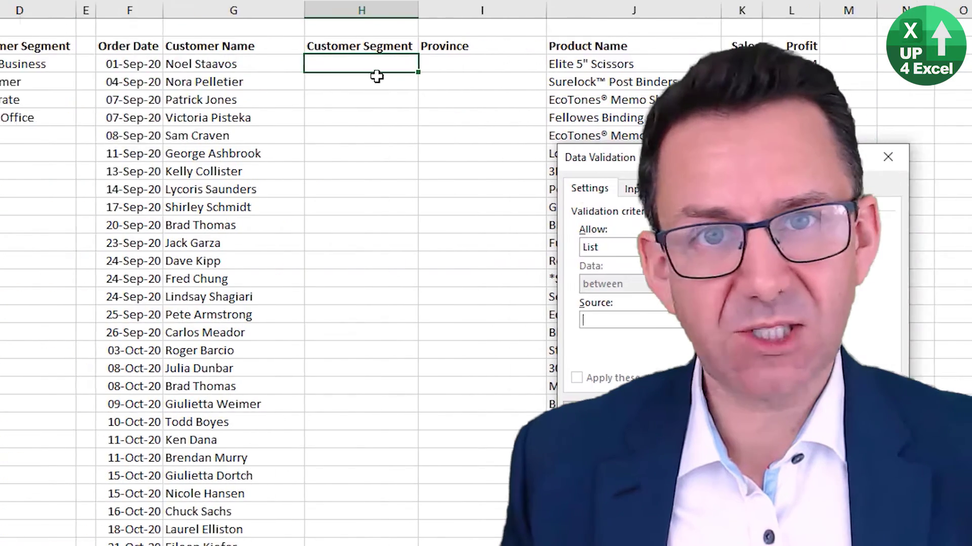
pyautogui.moveTo(83, 61); pyautogui.dragTo(77, 122)
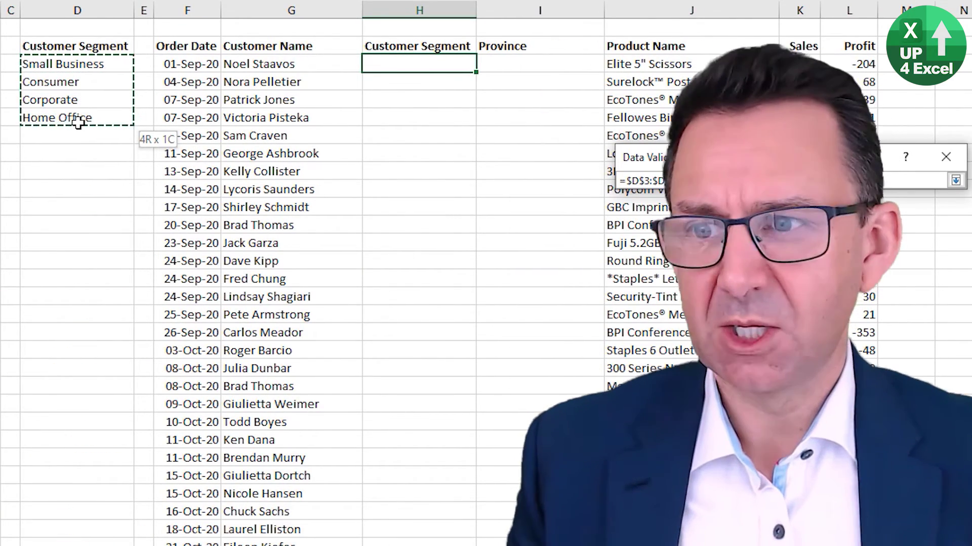
pyautogui.press('Return')
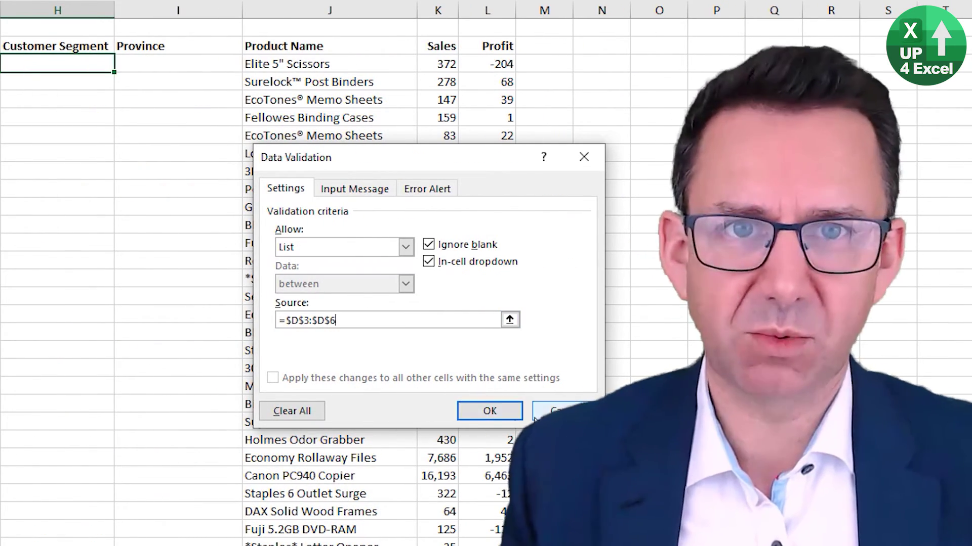
pyautogui.click(498, 418)
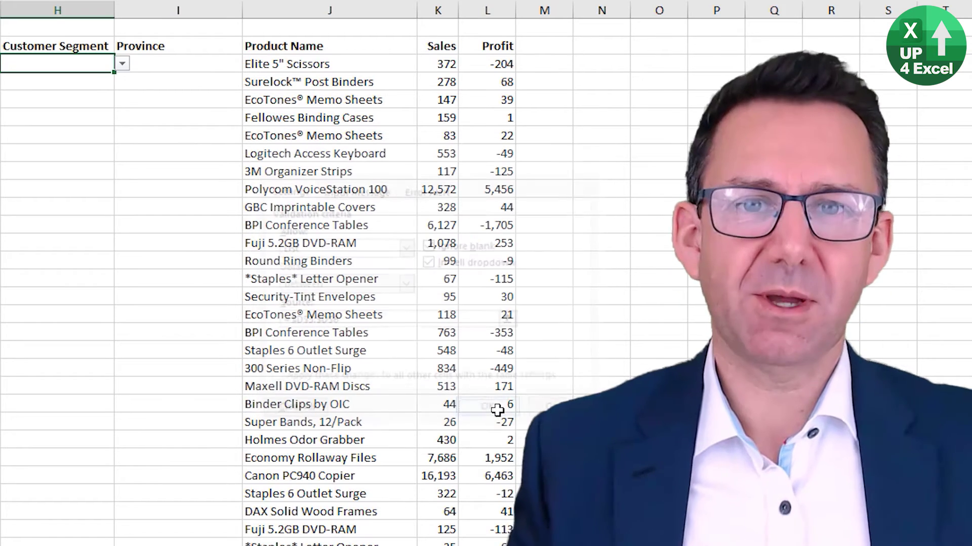
# Choose Consumer from H3's segment dropdown
pyautogui.click(121, 63)
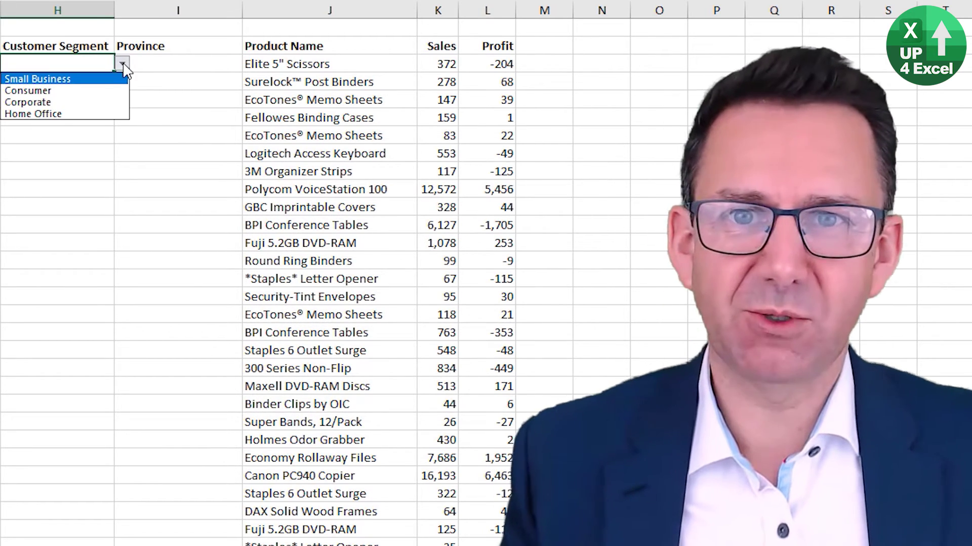
pyautogui.click(30, 89)
pyautogui.click(121, 64)
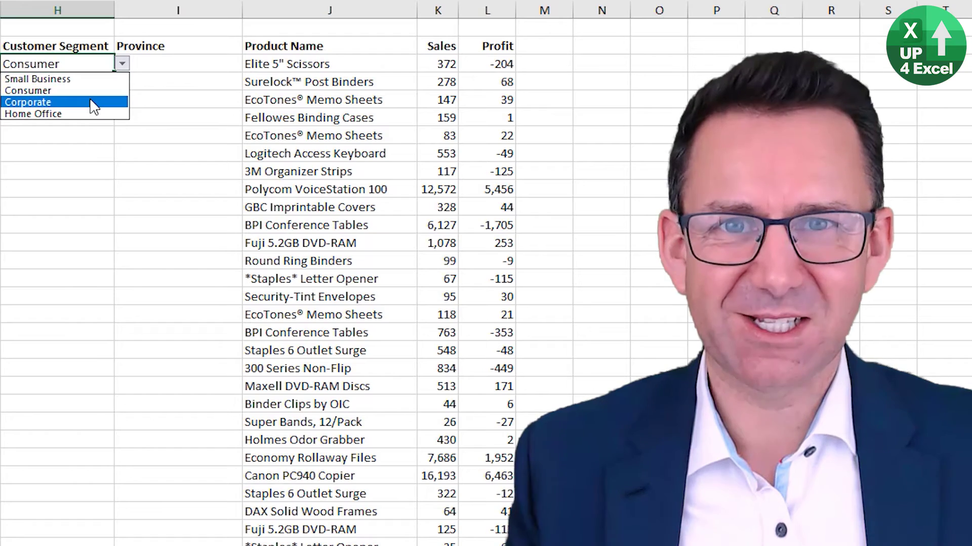